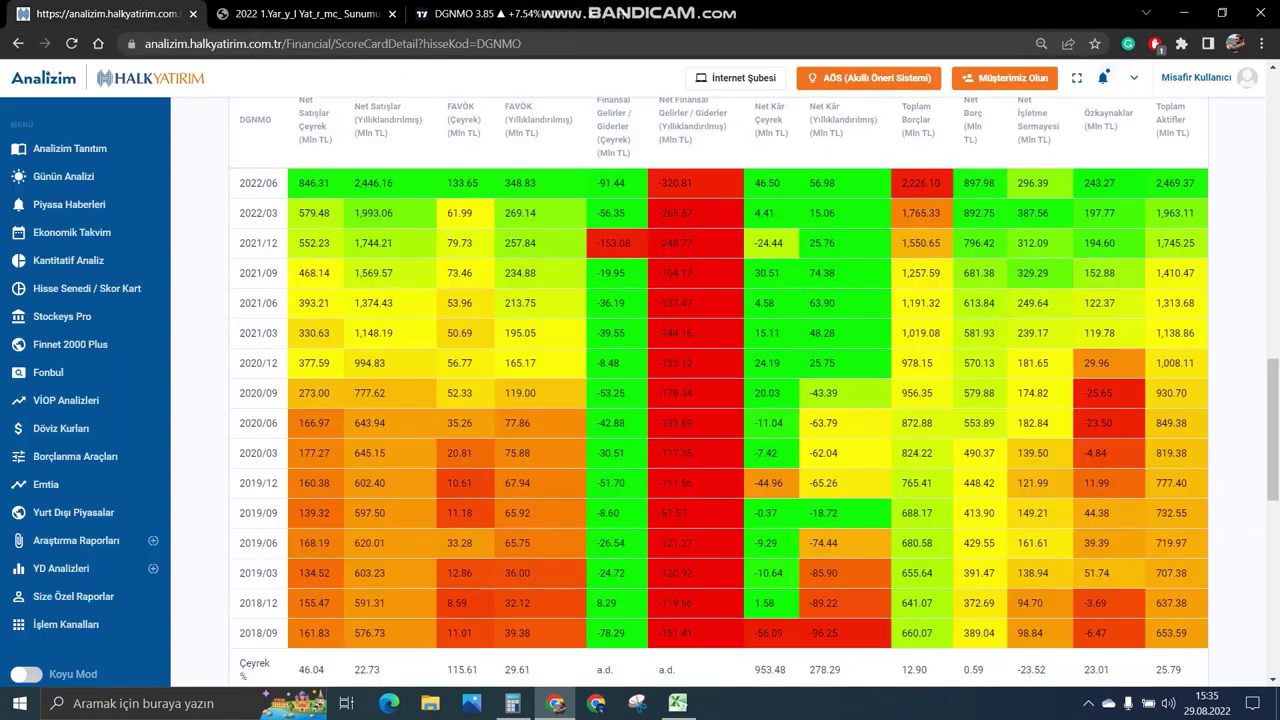
- Review the quarterly and annualized DGNMO figures in the Finansallar table on the Halk Yatırım score card page
click(110, 14)
scroll(719, 400, up, 1)
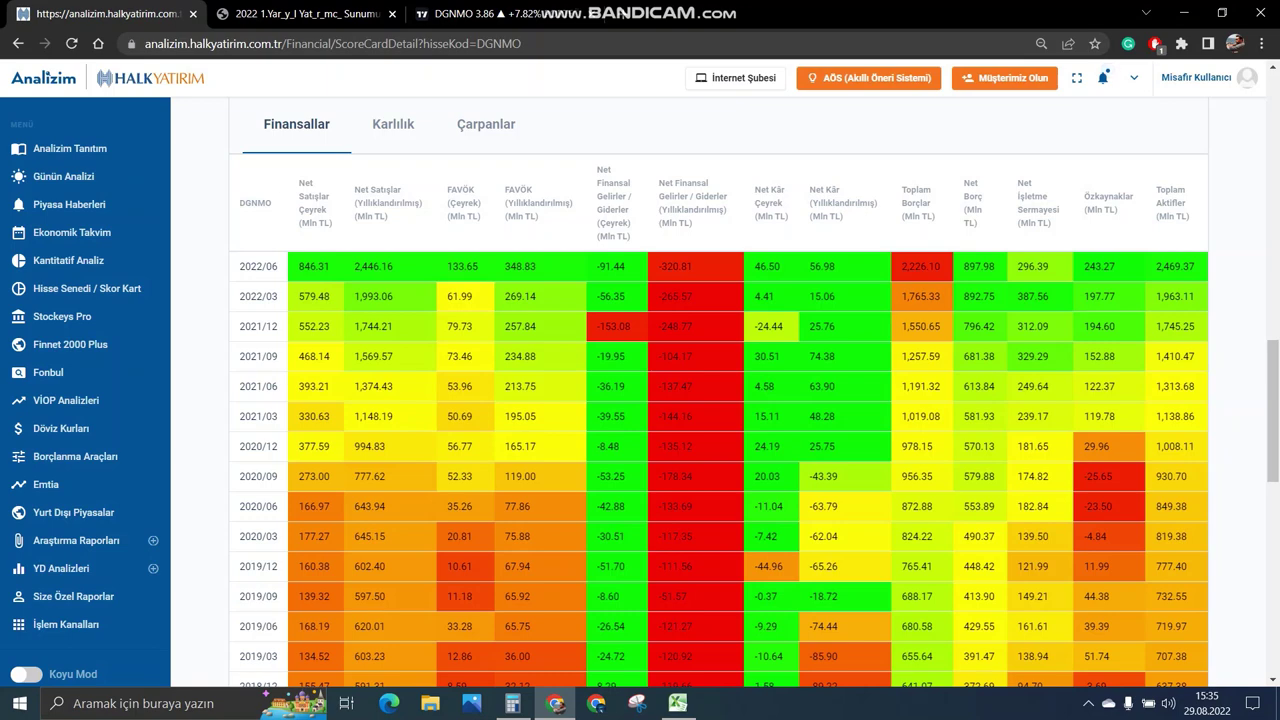
scroll(718, 400, up, 1)
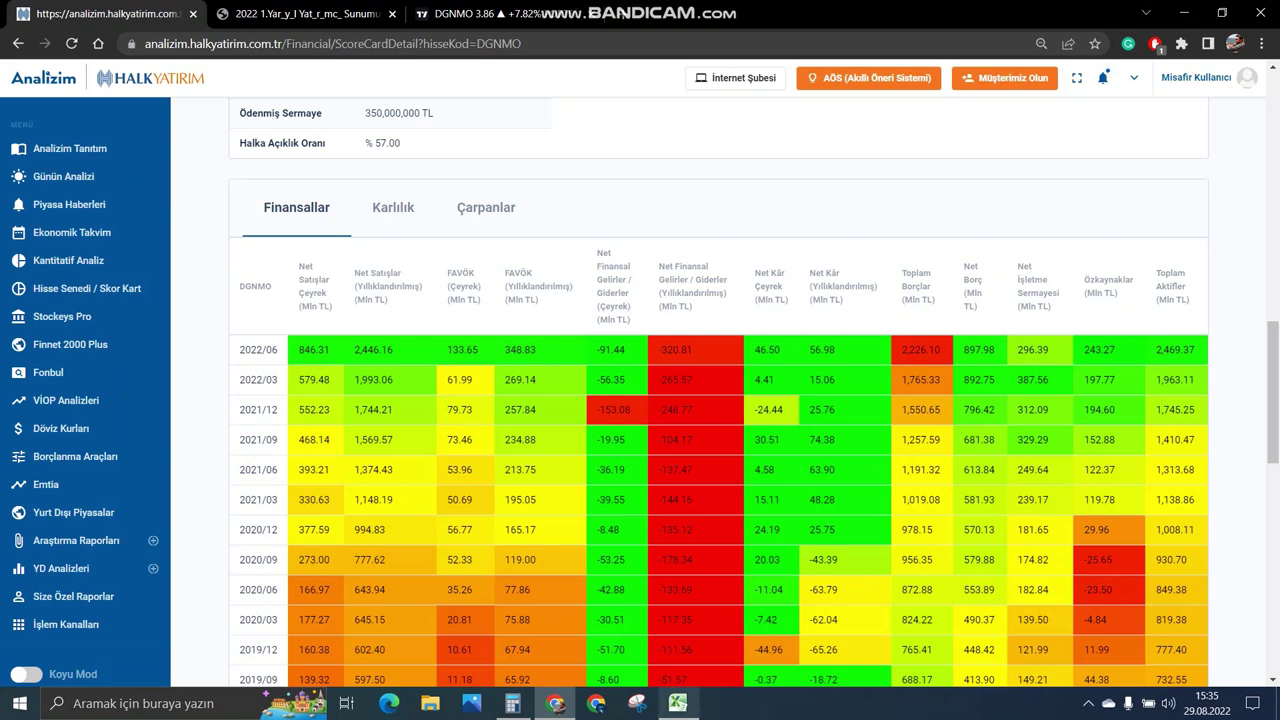
- Switch to Excel and review Doğanlar Mobilya's capital, market value, free float, leverage and profitability on the Sektörel Durum sheet
click(678, 703)
key(ctrl+Page_Up)
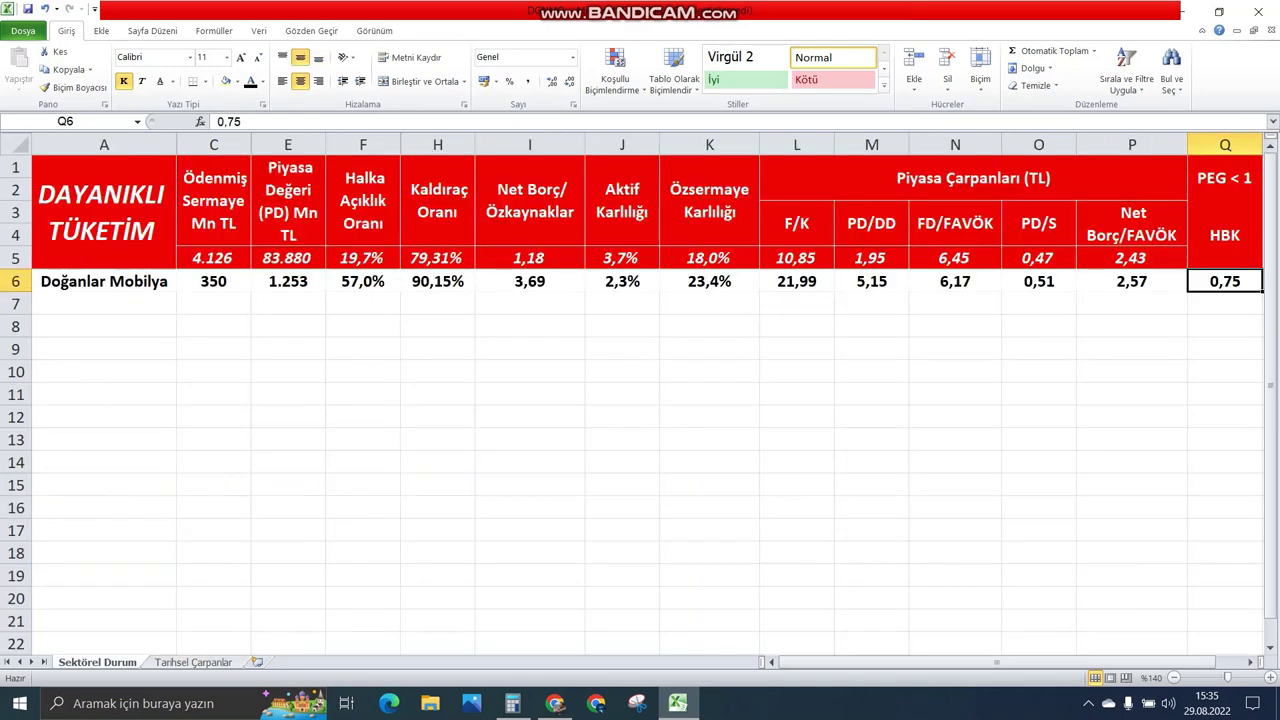
click(213, 281)
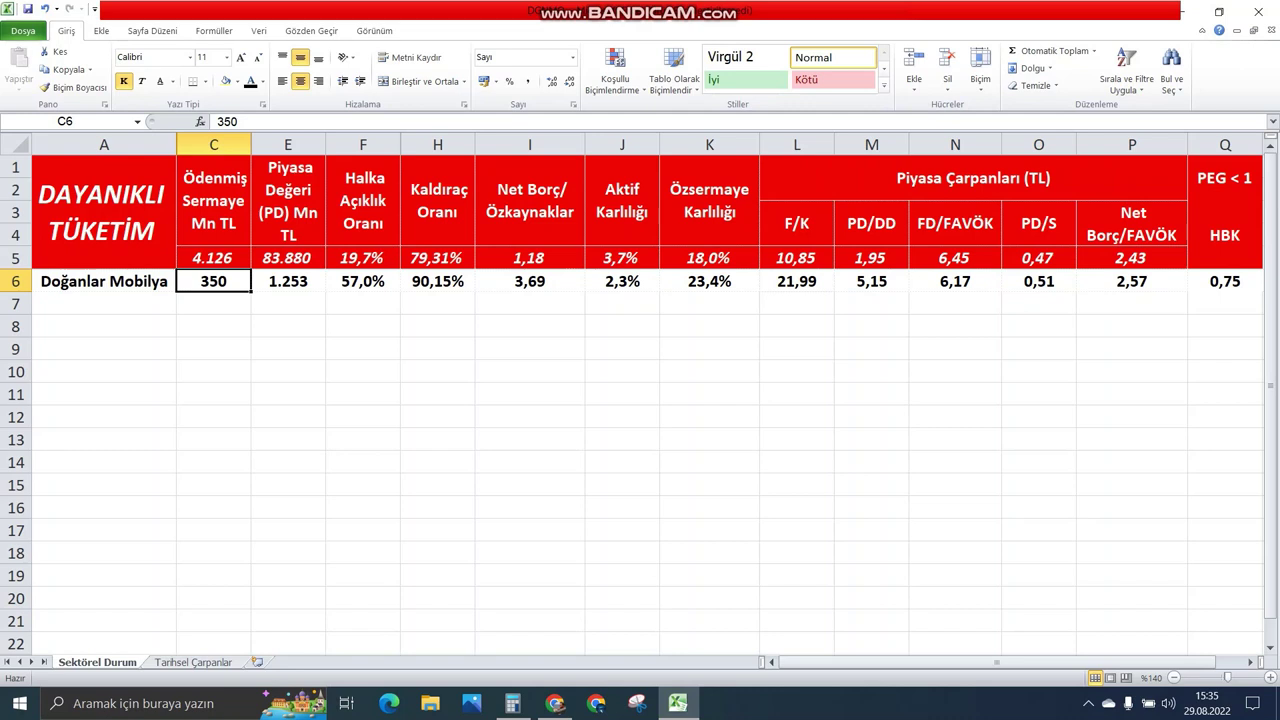
click(288, 281)
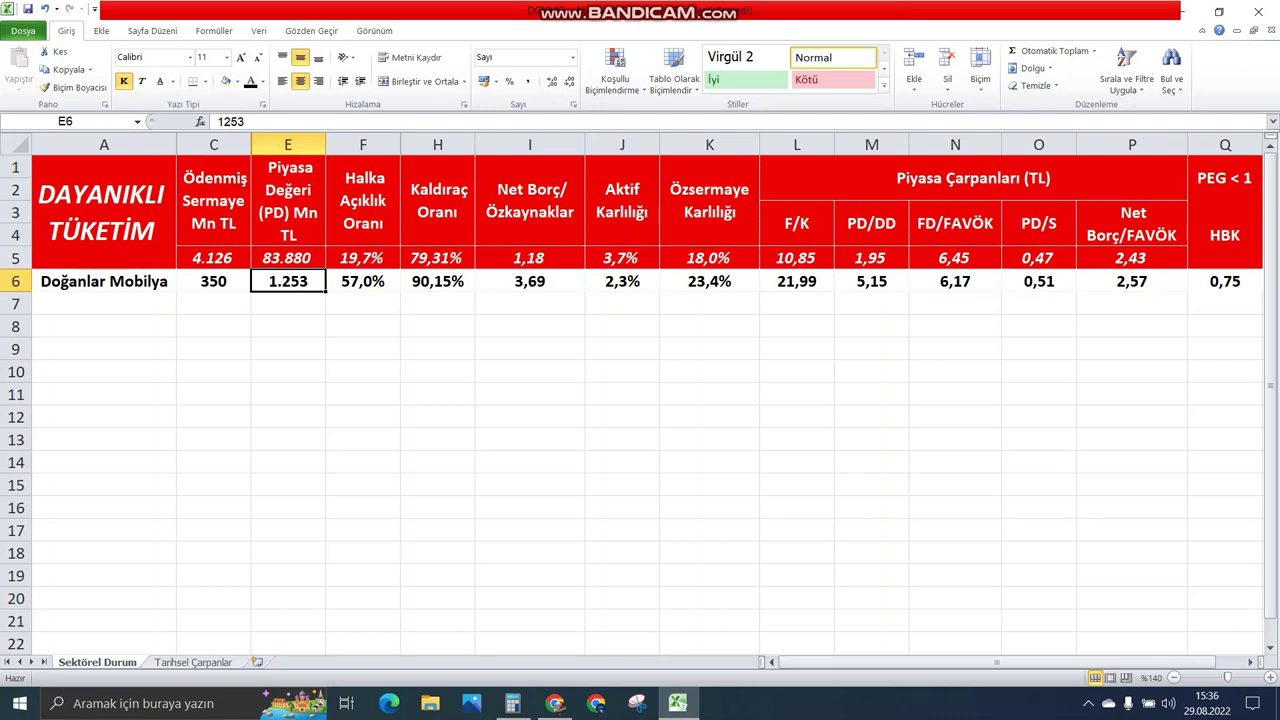
click(362, 281)
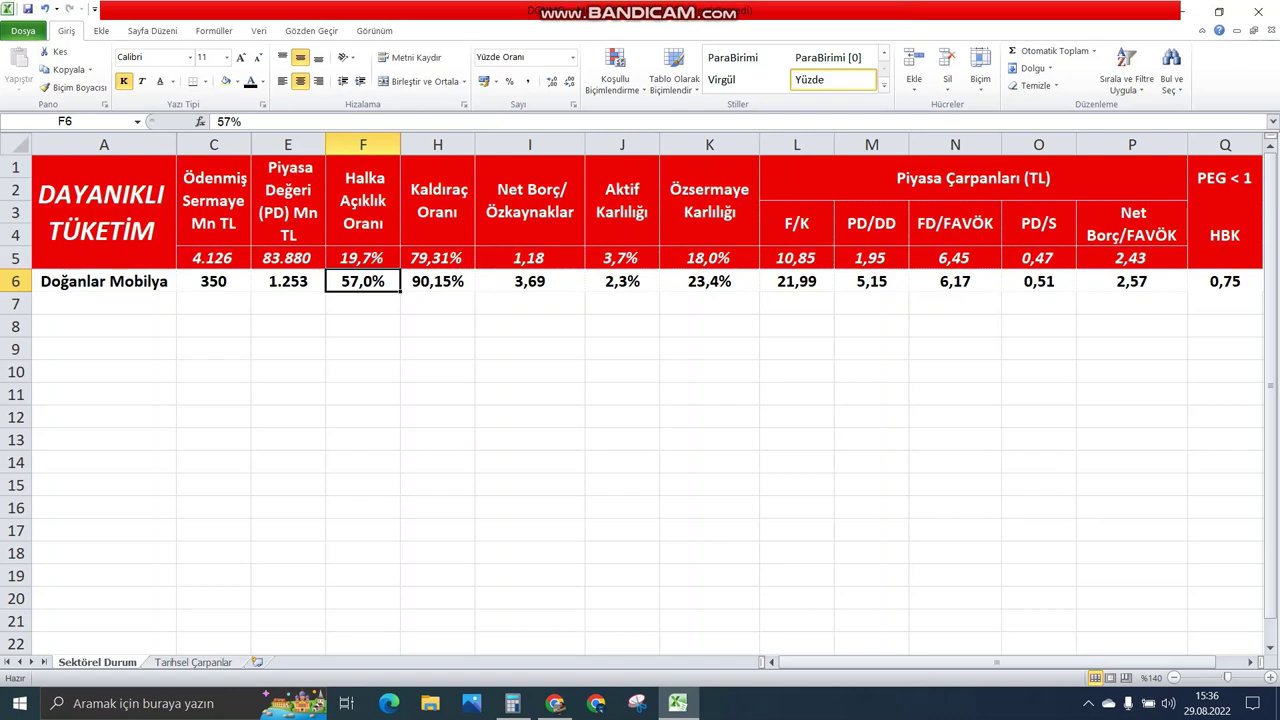
click(437, 281)
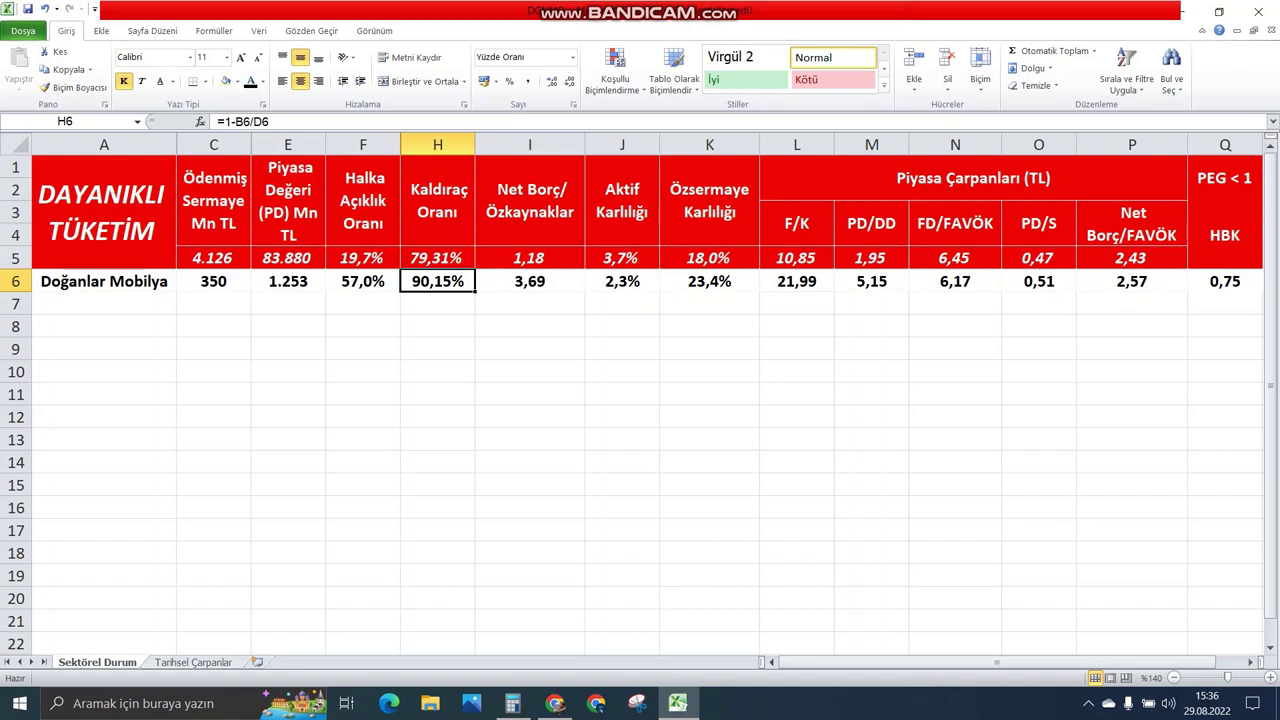
click(622, 281)
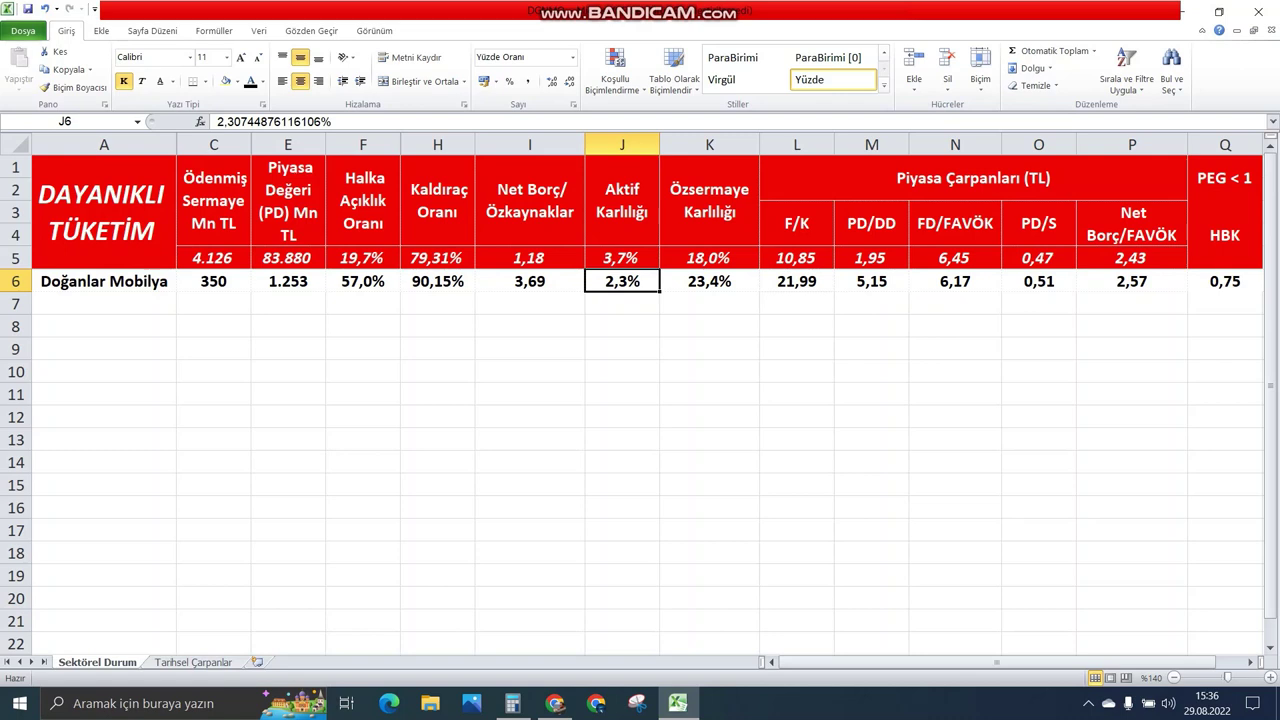
click(709, 281)
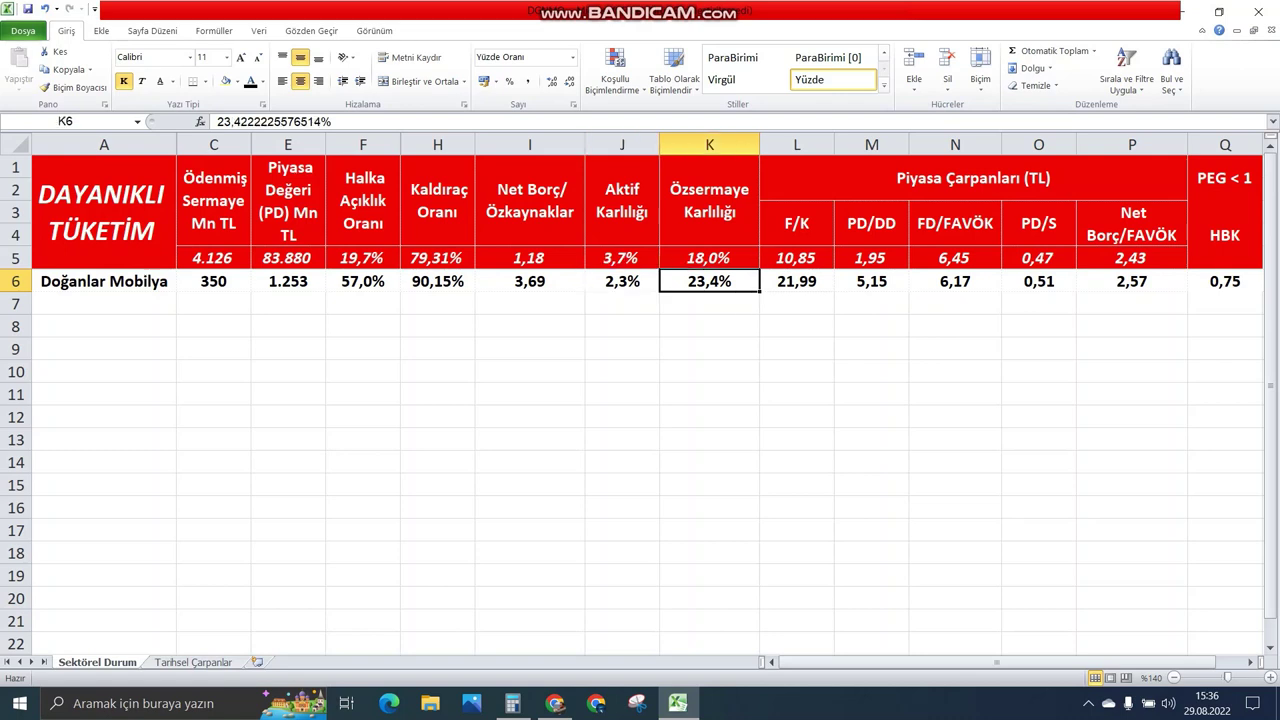
- Compare Doğanlar Mobilya's F/K and PD/DD multiples with the sector row, and check its PEG value
drag(796, 258, 796, 281)
drag(871, 258, 871, 281)
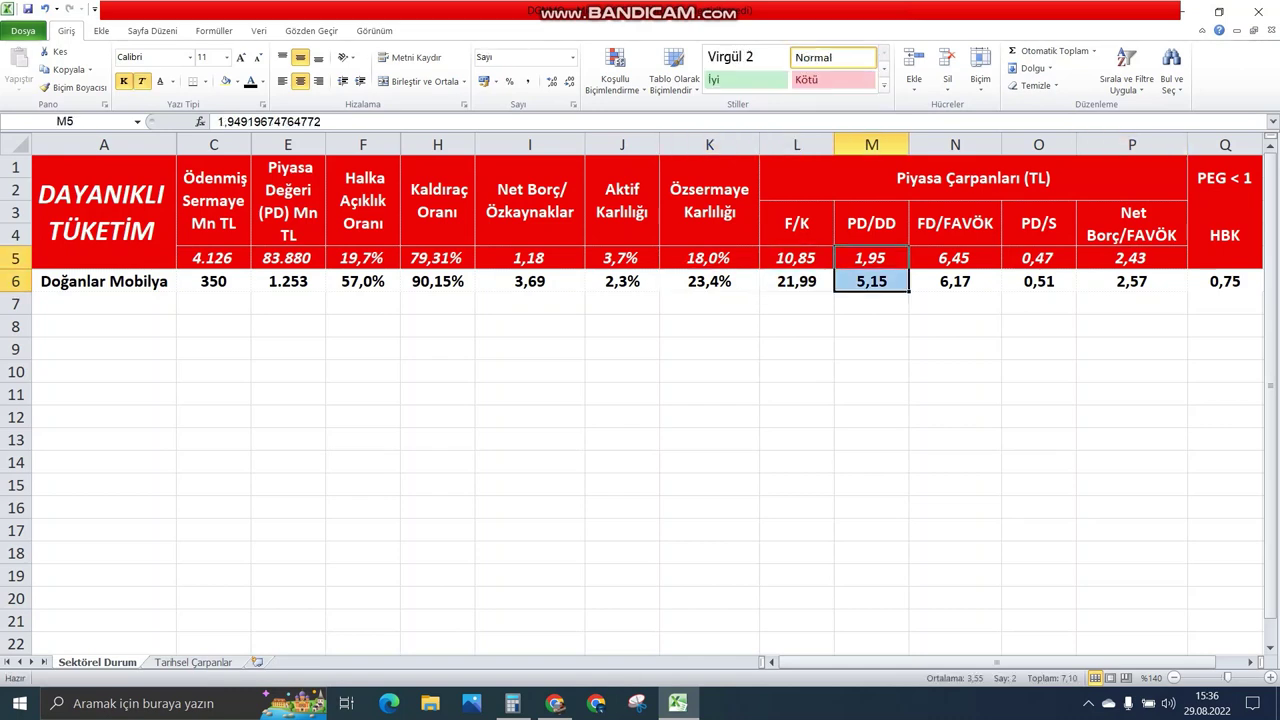
click(871, 304)
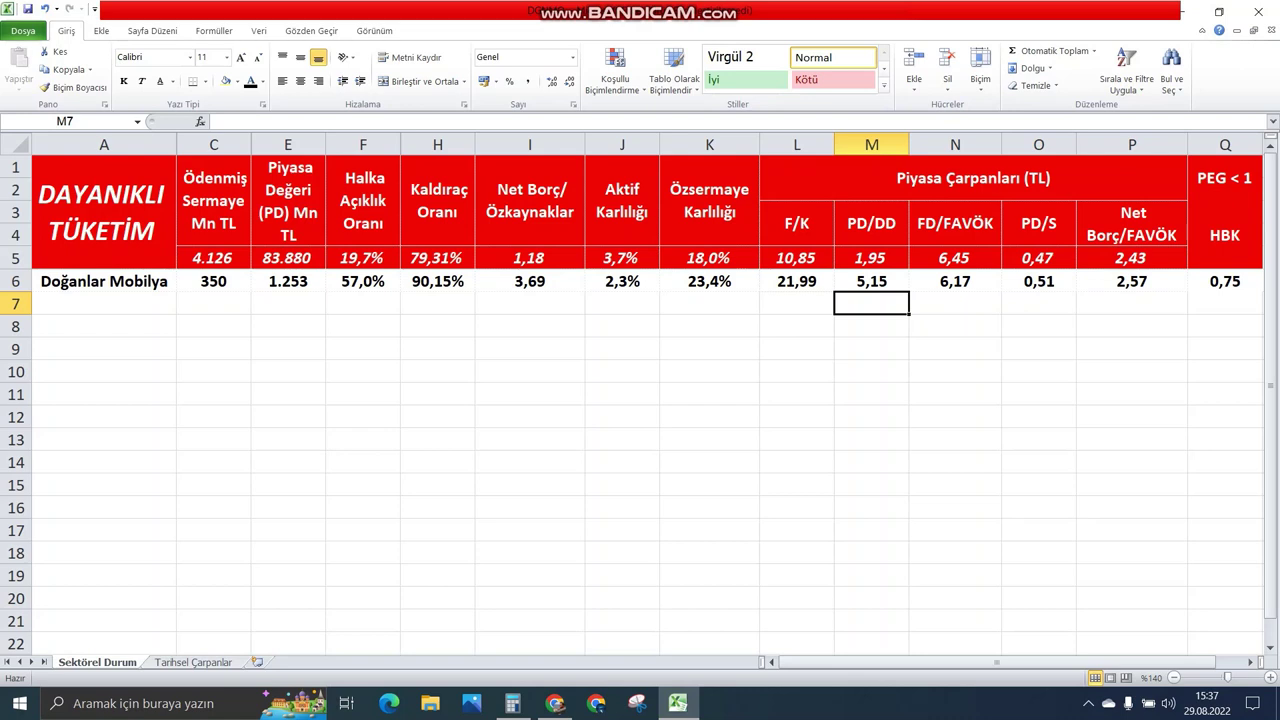
click(1225, 281)
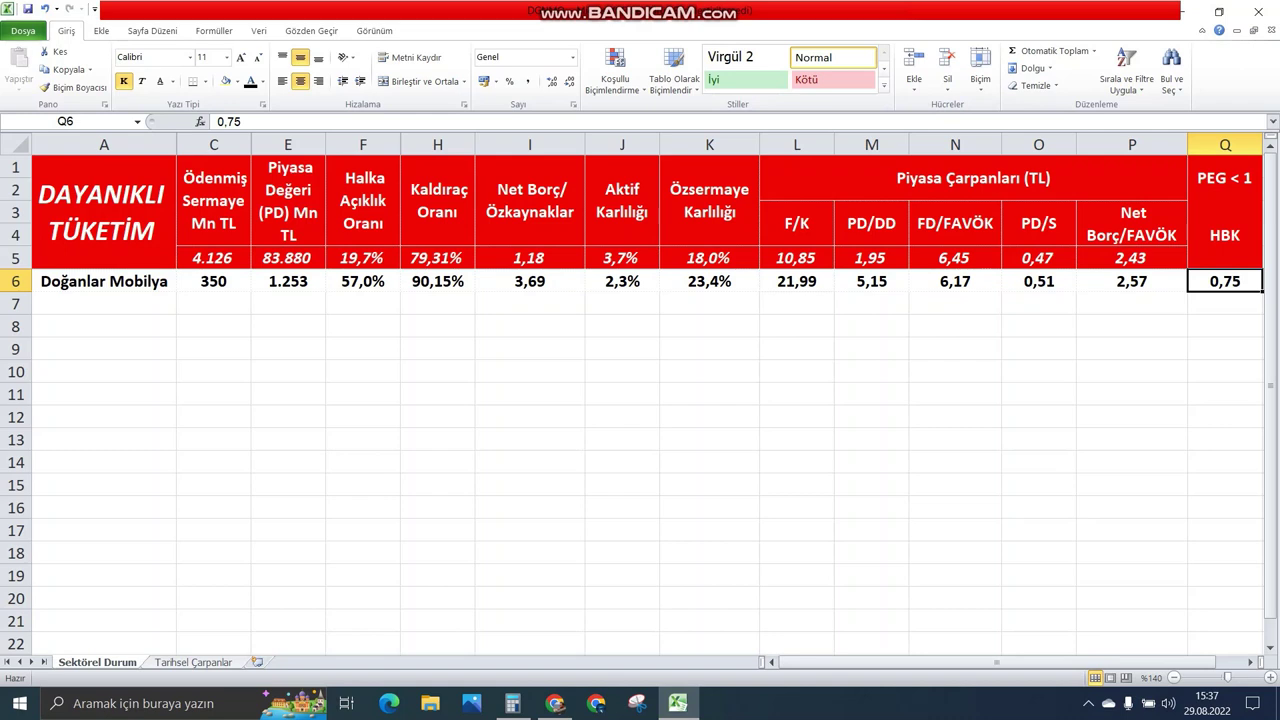
- Compare the 2022/06 F/K and PD/DD with their averages on Tarihsel Çarpanlar and with the sector multiples on Sektörel Durum
key(ctrl+Page_Down)
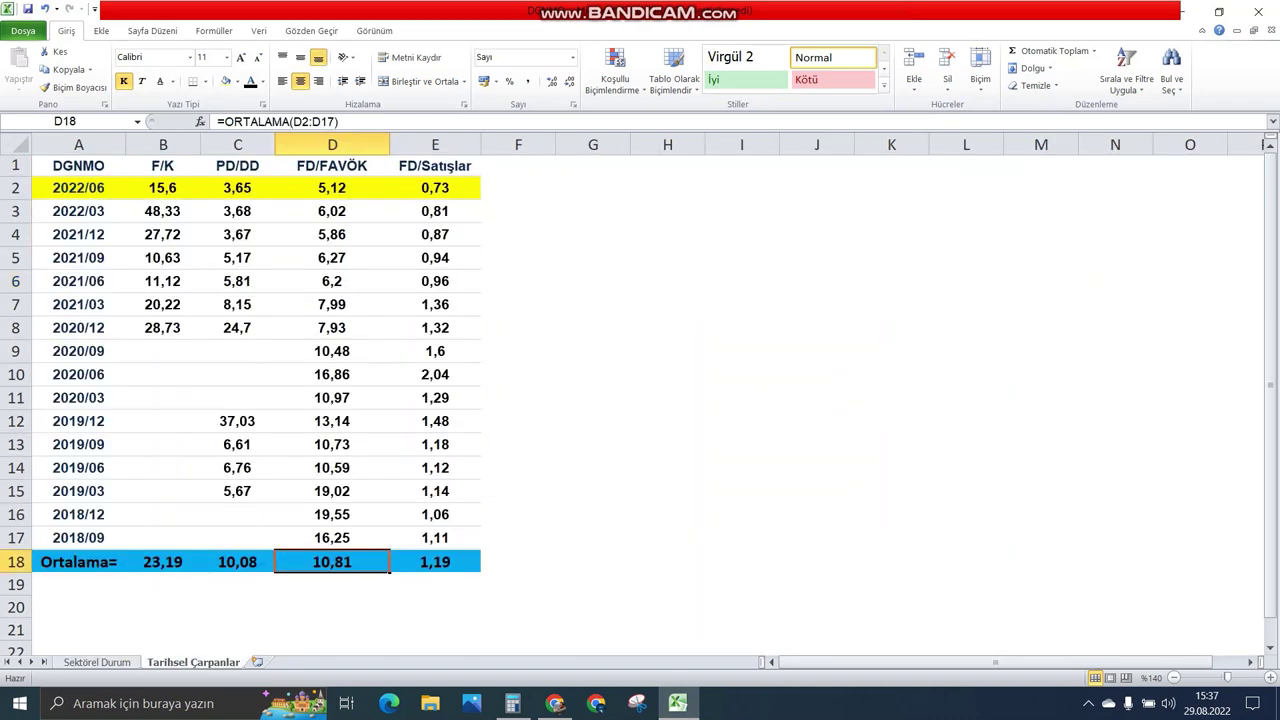
click(163, 562)
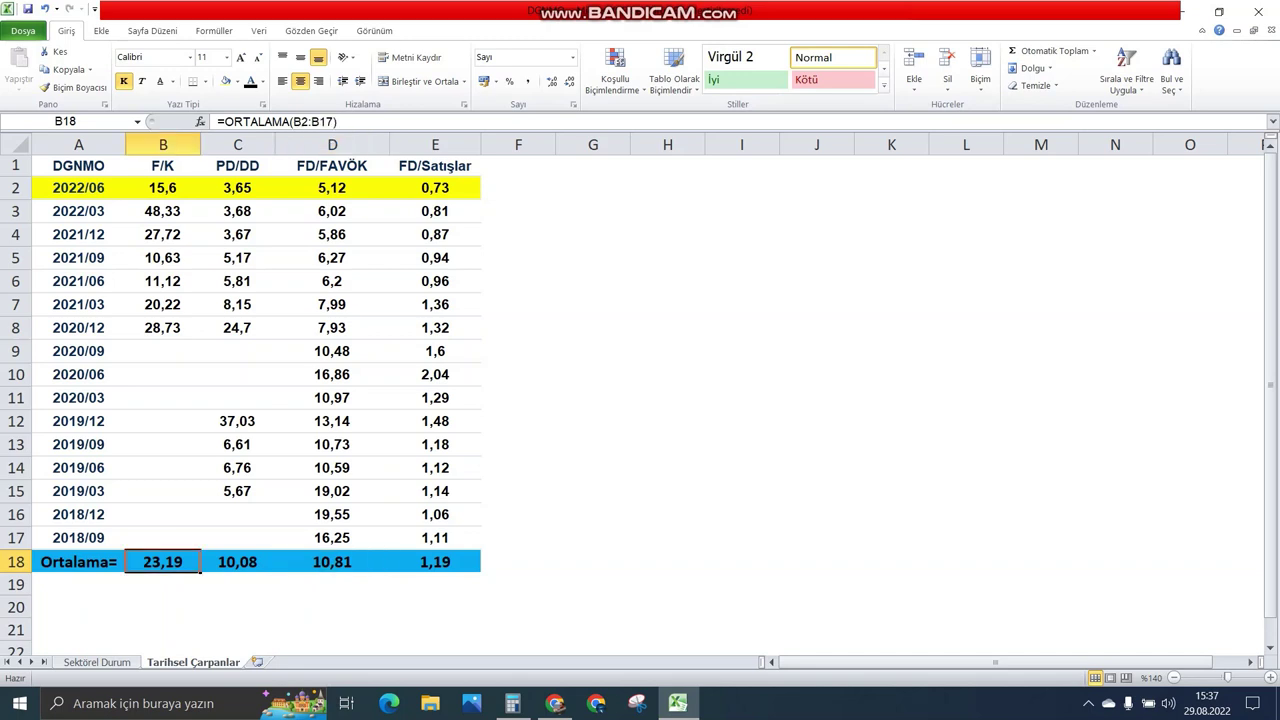
click(163, 188)
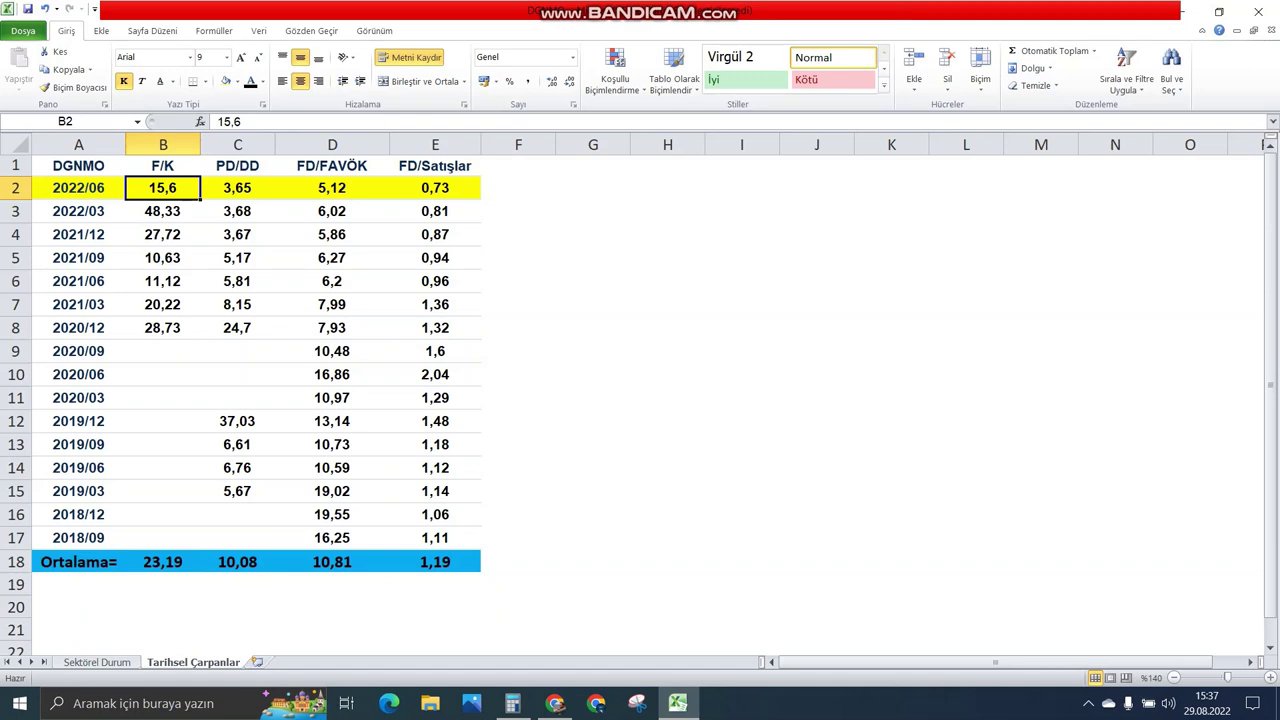
key(ctrl+Page_Up)
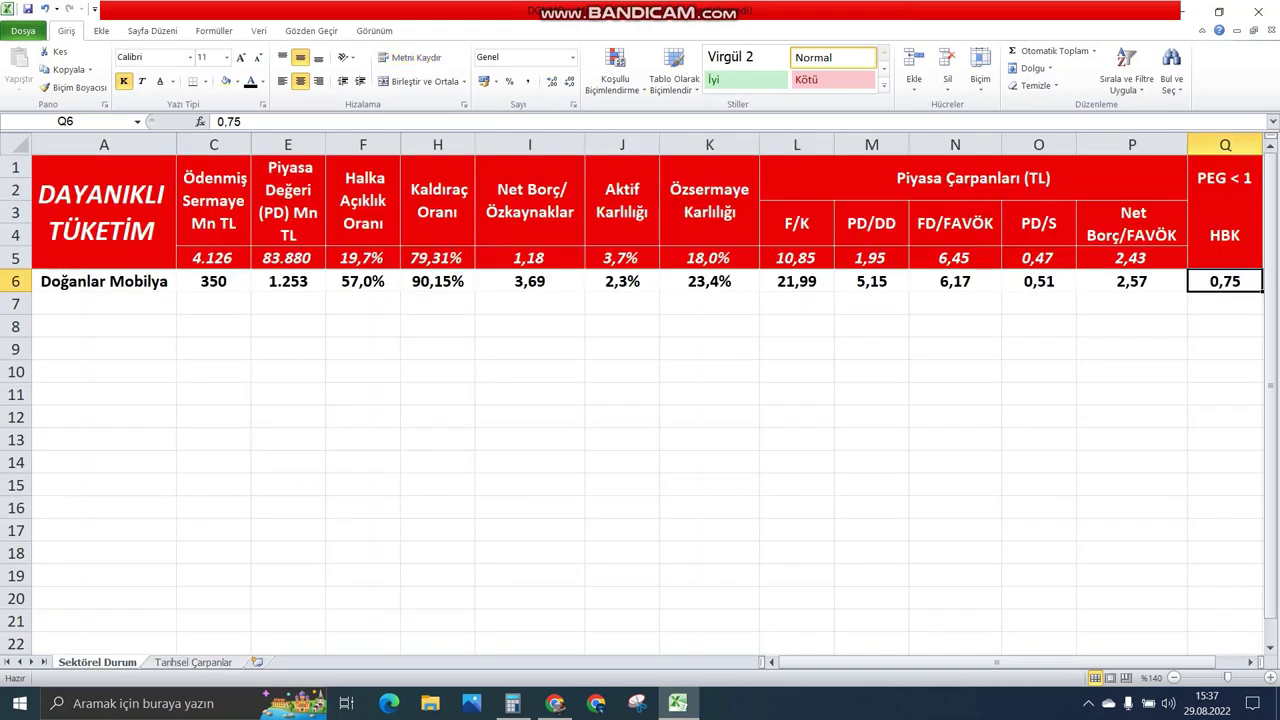
key(ctrl+Page_Down)
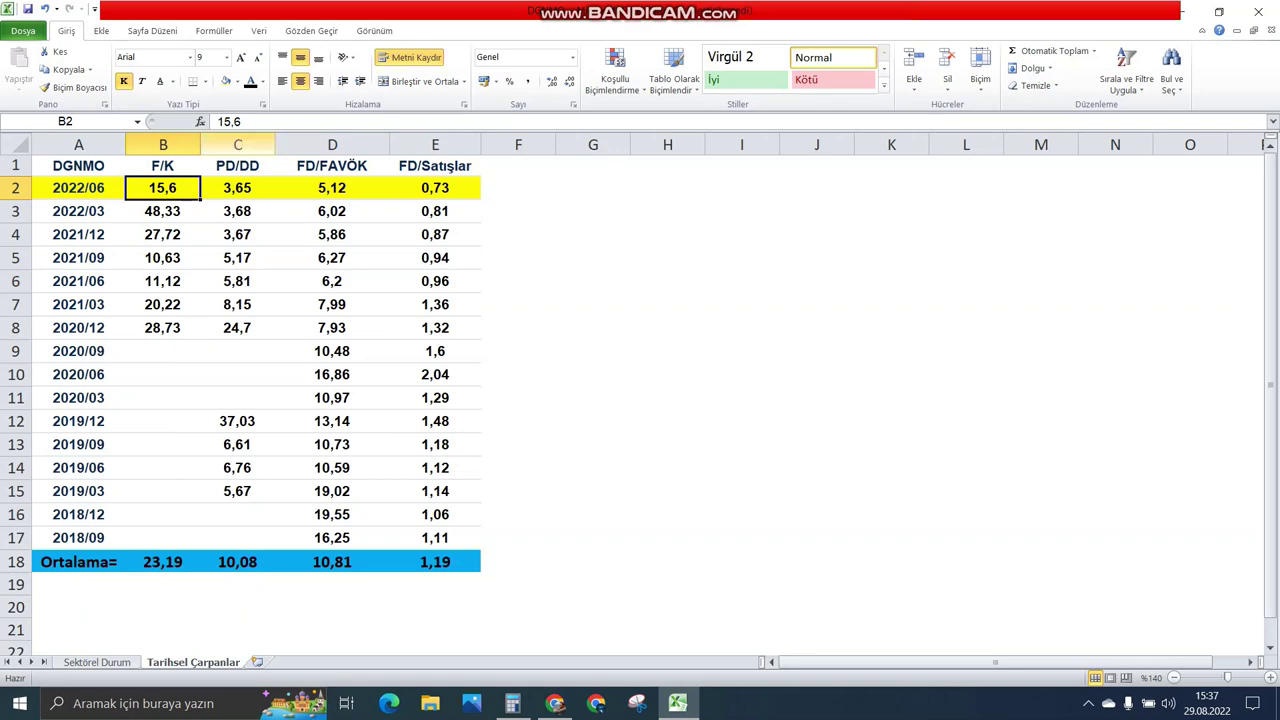
key(ctrl+Page_Up)
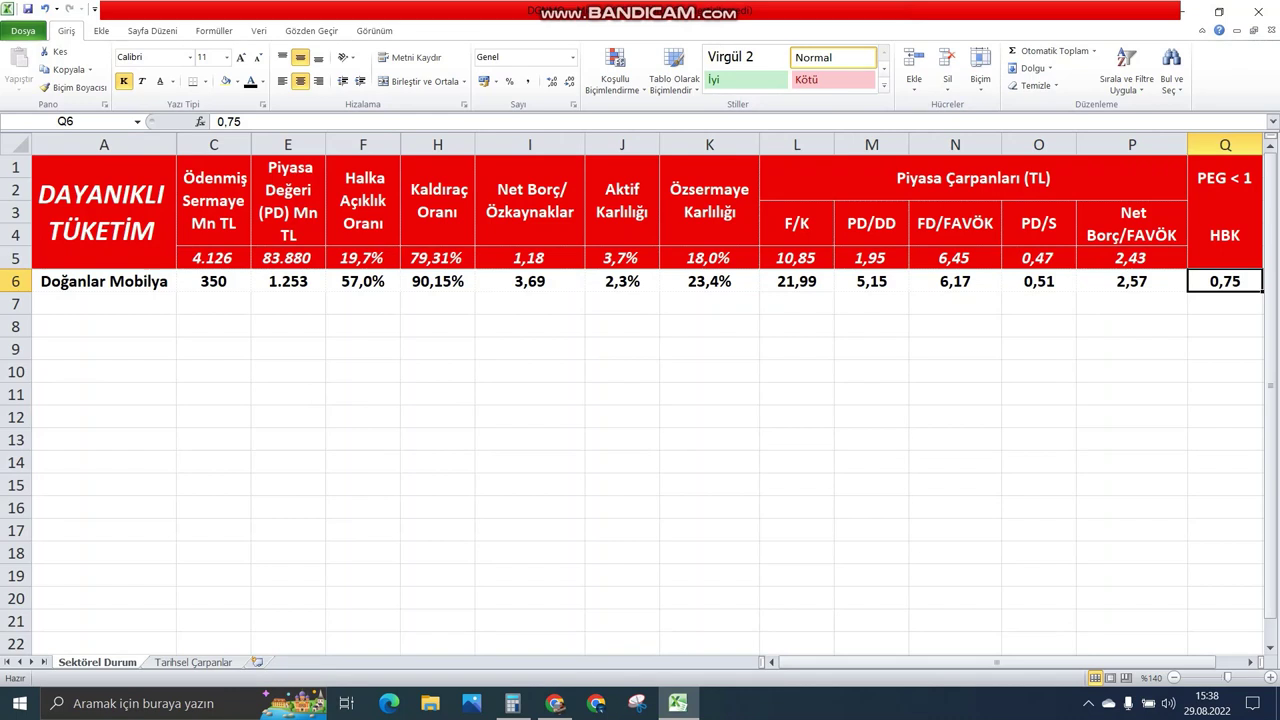
- Check the FD/FAVÖK average and the 2022/06 value on Tarihsel Çarpanlar against the sector multiple on Sektörel Durum
key(ctrl+Page_Down)
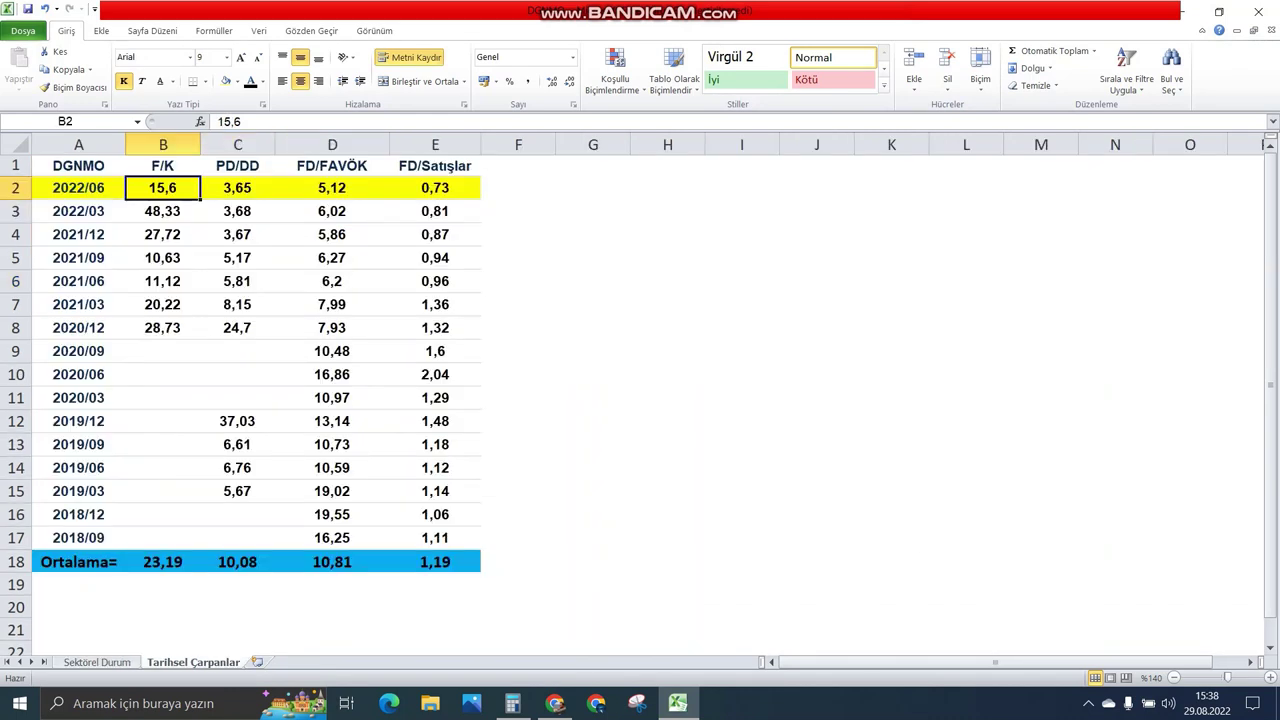
click(332, 562)
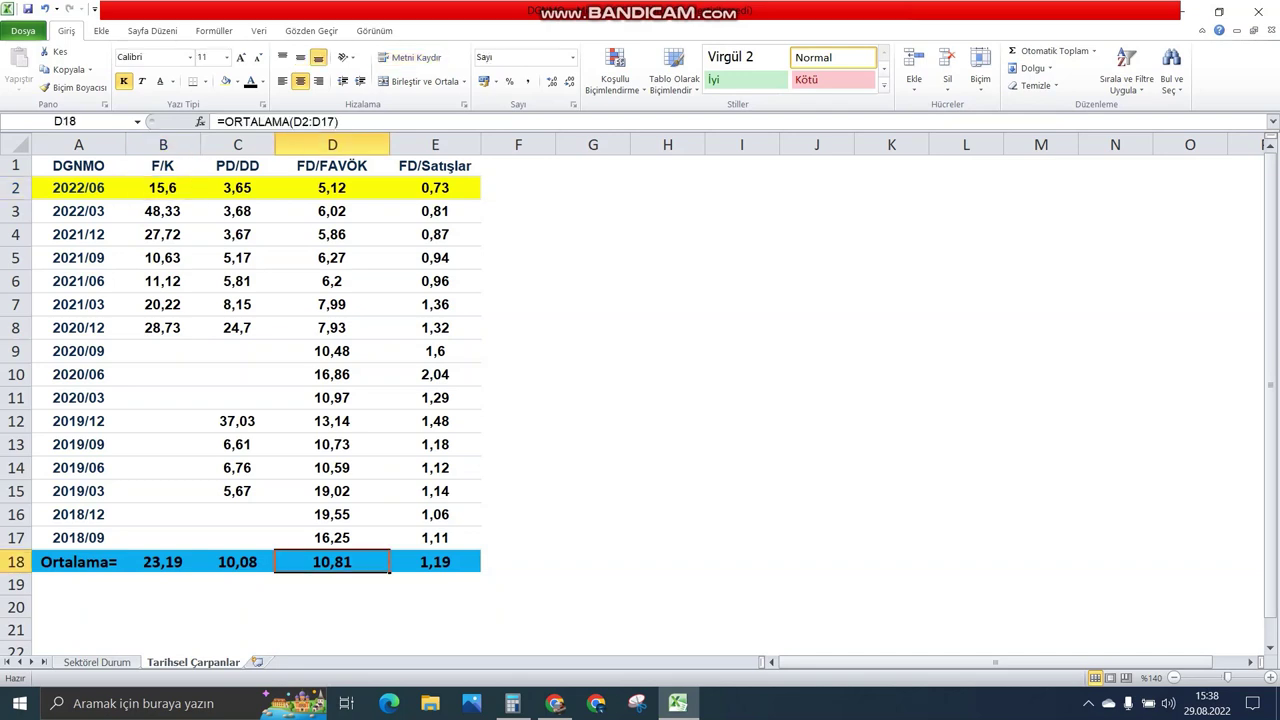
click(332, 188)
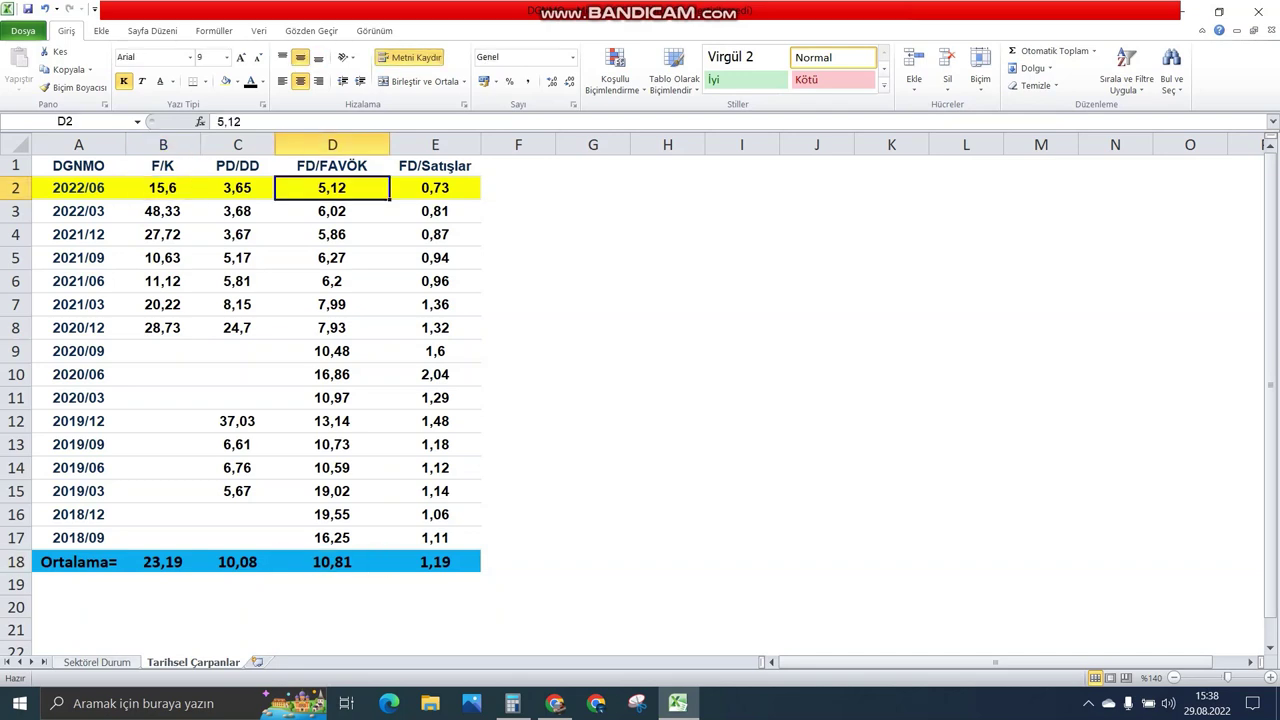
key(ctrl+Page_Up)
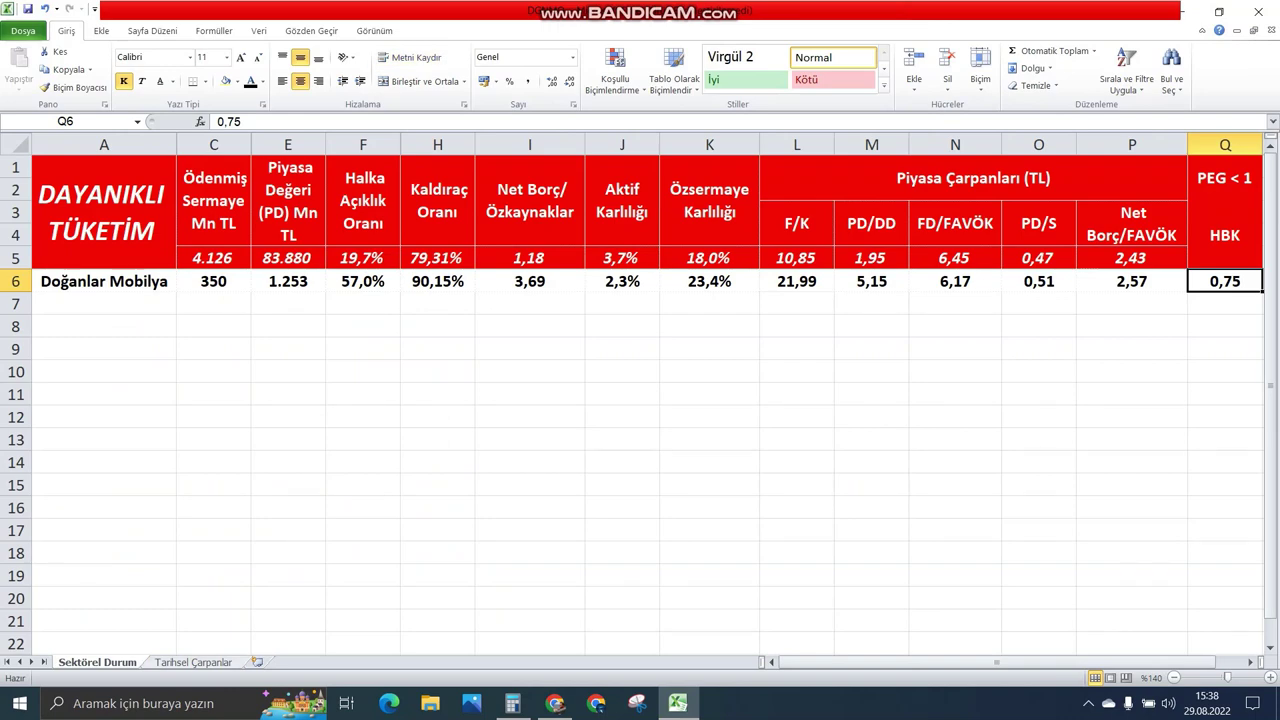
- Check the FD/Satışlar average and 2022/06 value on Tarihsel Çarpanlar, and compare them with the PD/S multiples on Sektörel Durum
key(ctrl+Page_Down)
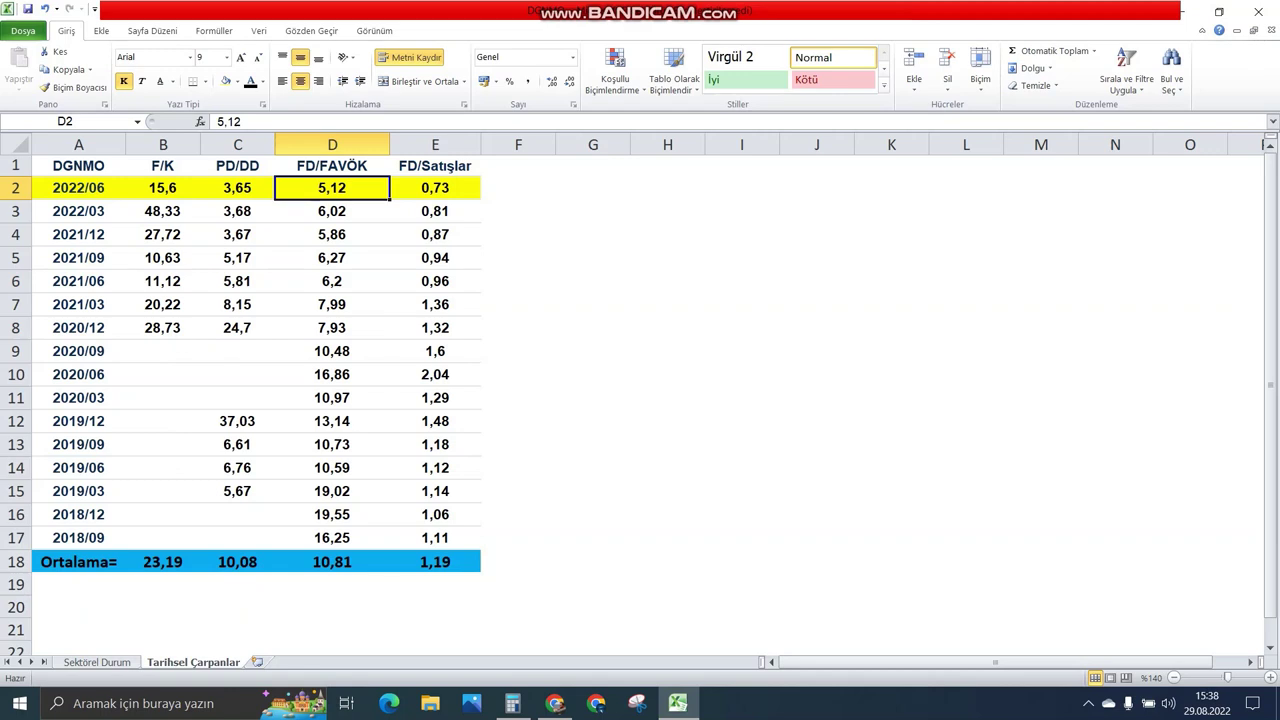
click(435, 562)
click(435, 188)
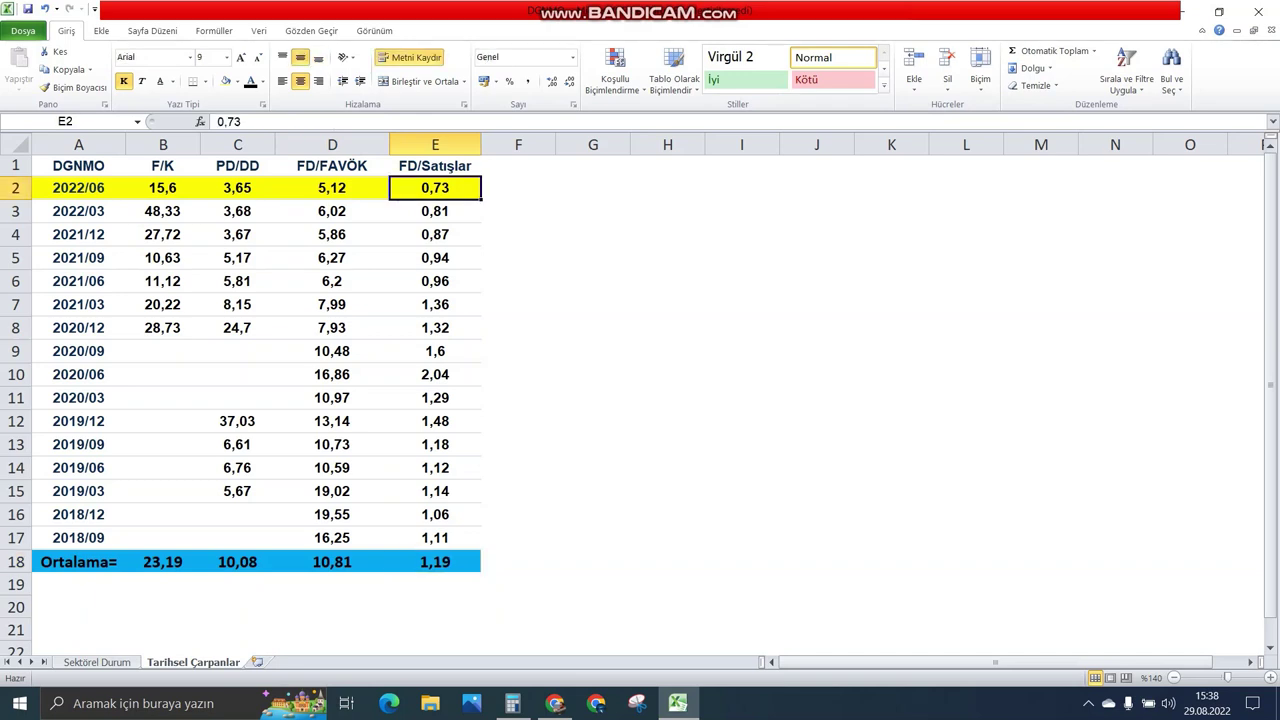
key(ctrl+Page_Up)
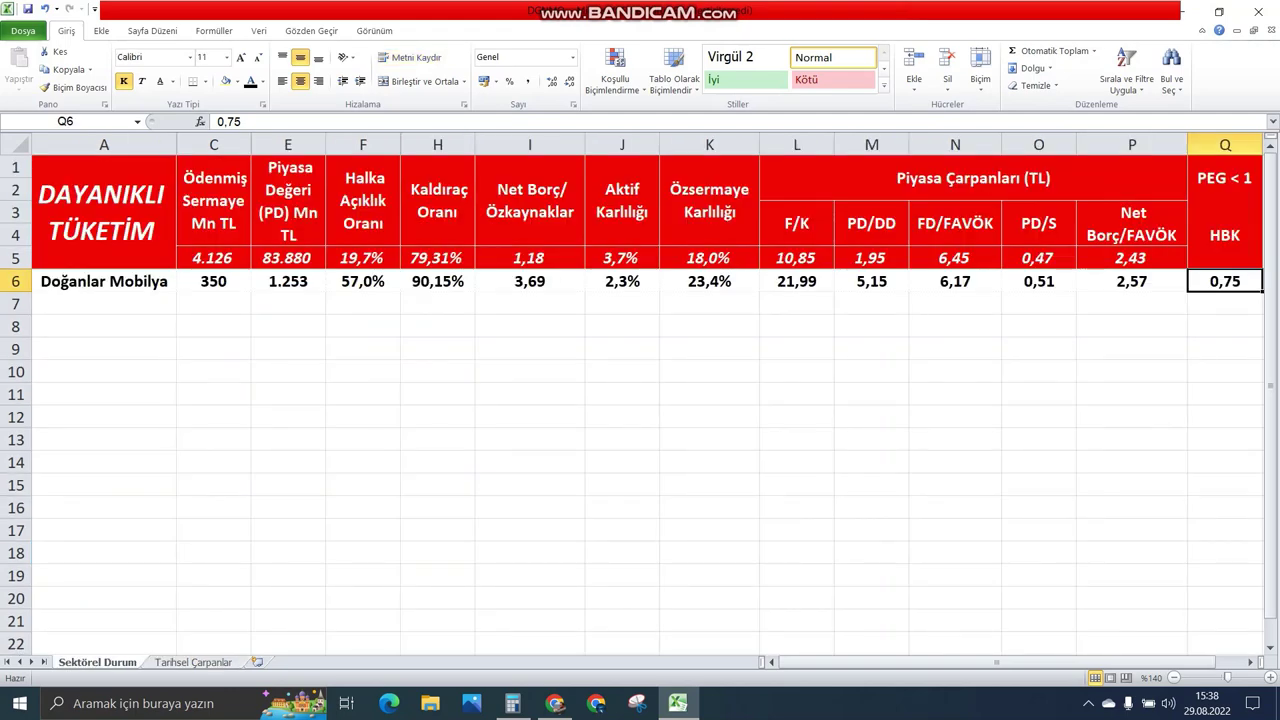
key(ctrl+Page_Down)
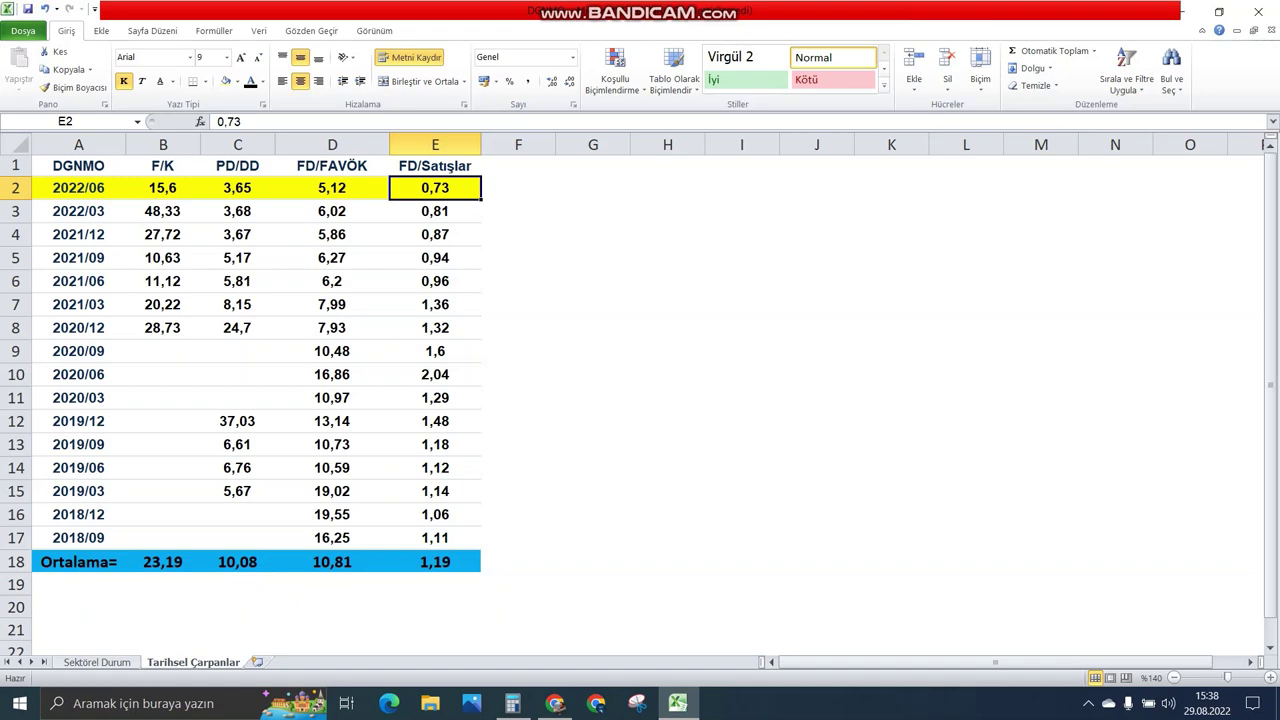
- Switch to Chrome and examine the consolidated sales and new domestic store targets on the investor presentation's 2022 Hedefleri page
mouse_move(554, 703)
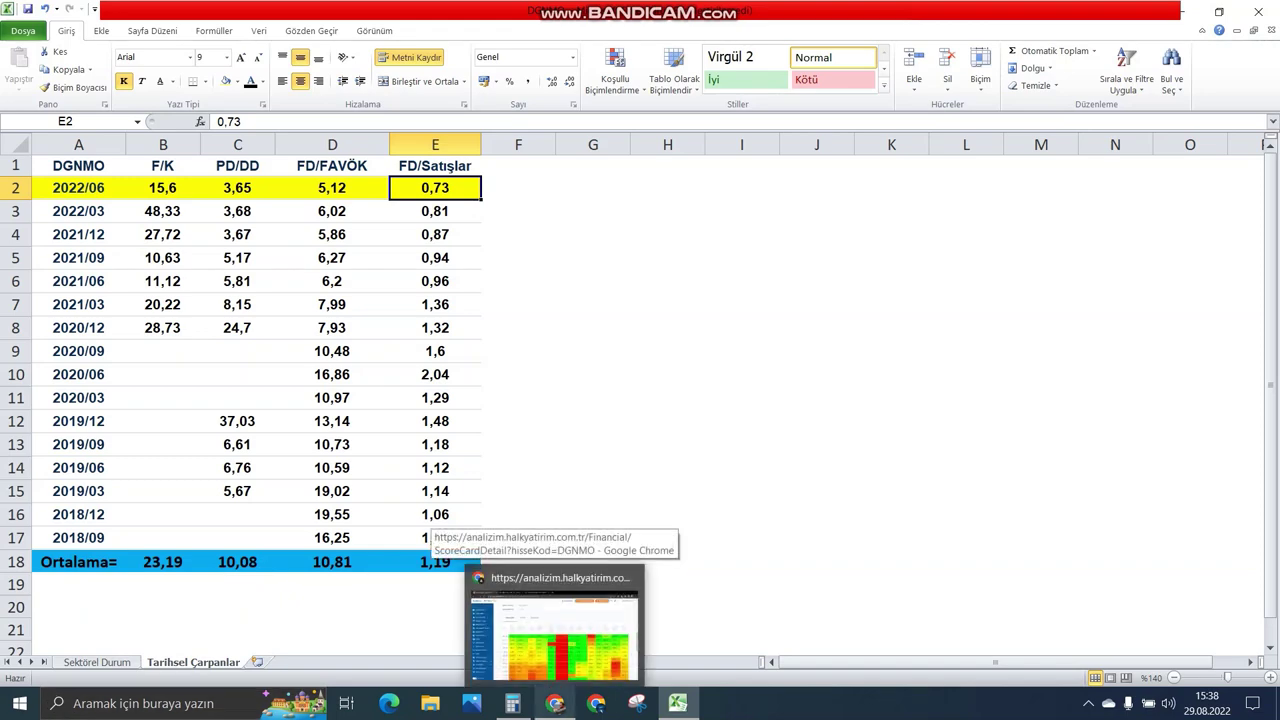
click(555, 625)
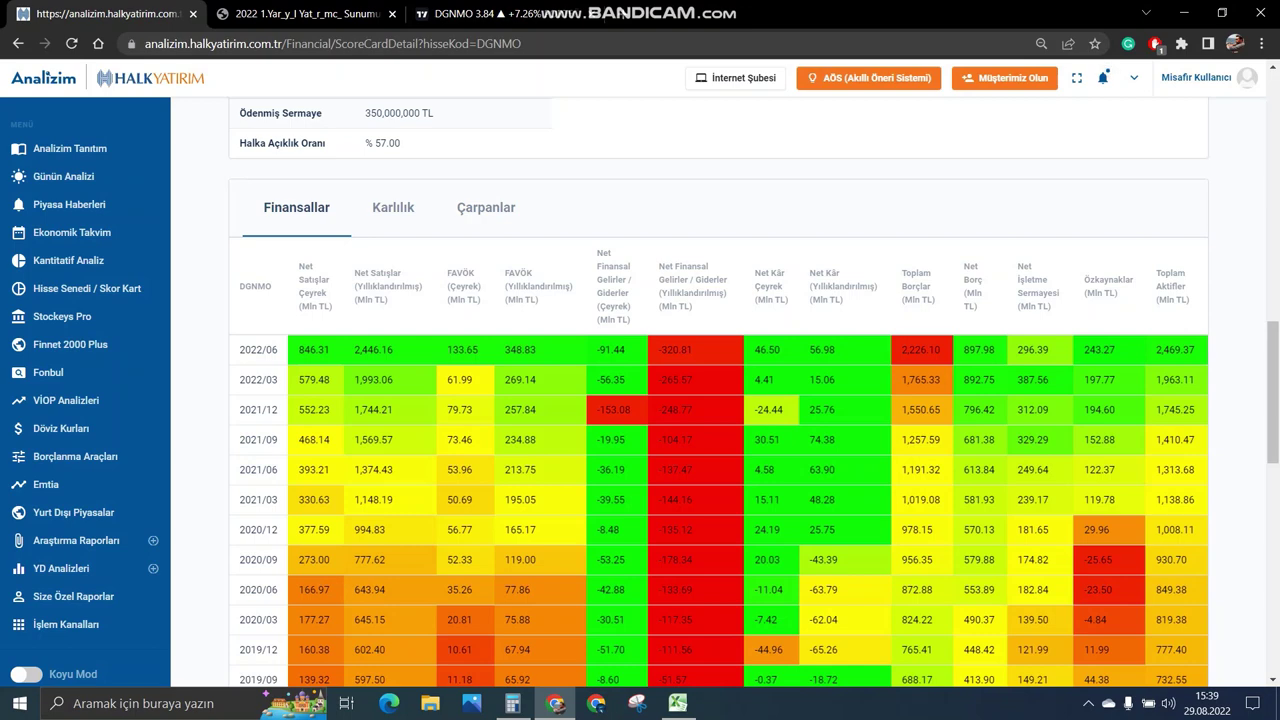
key(ctrl+Tab)
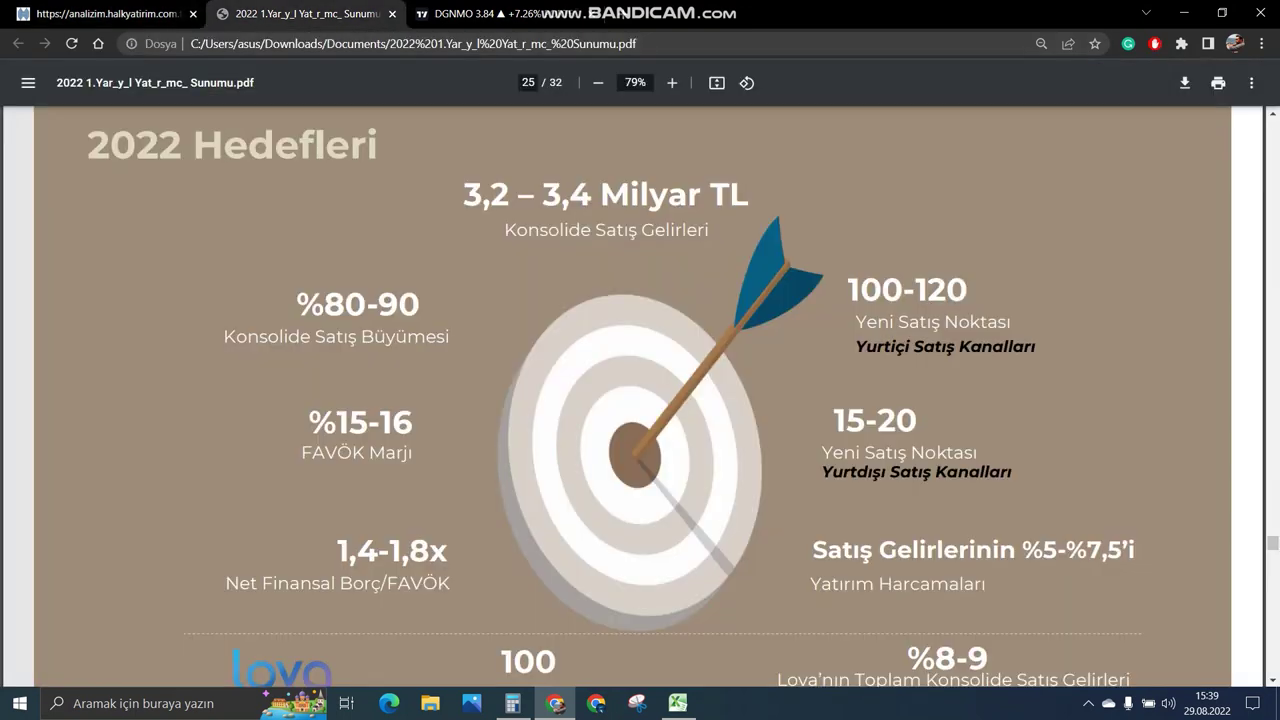
drag(462, 195, 750, 196)
click(750, 196)
drag(848, 290, 988, 325)
click(988, 325)
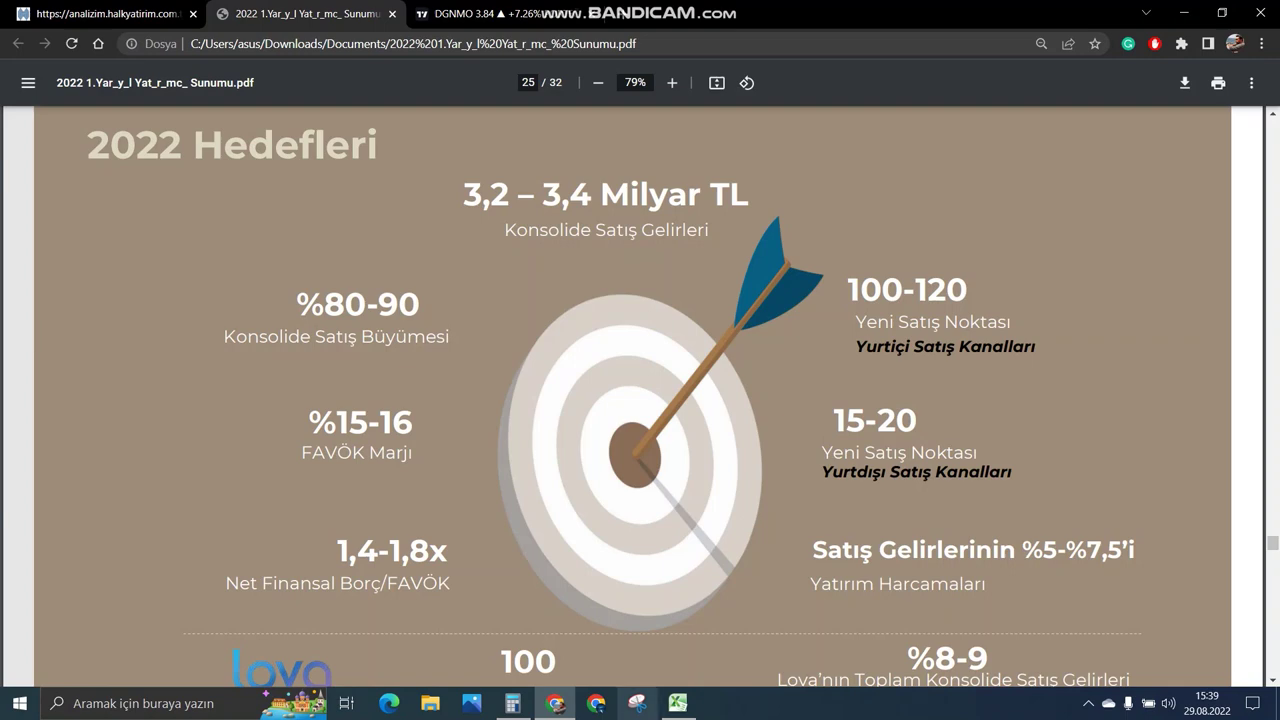
- Compare Doğanlar Mobilya's Net Borç/FAVÖK in Excel with the presentation's 2022 target, and review the Lova targets on the same page
click(678, 703)
key(ctrl+Page_Up)
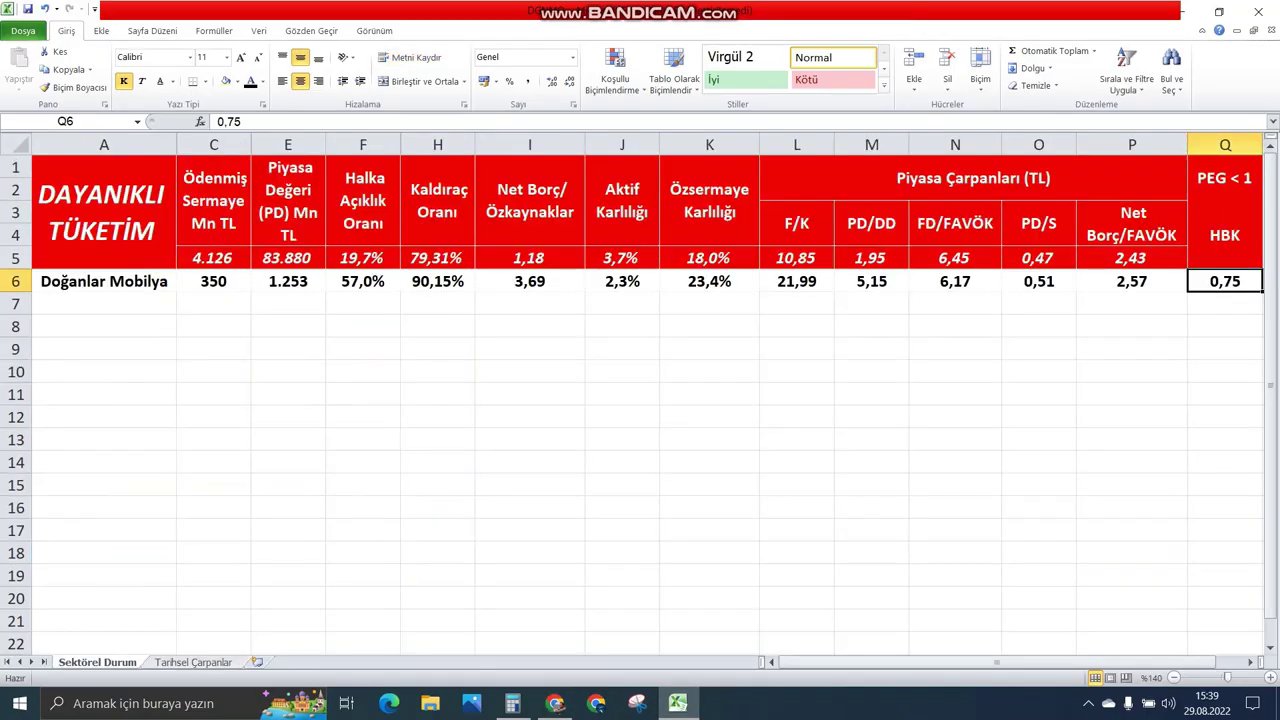
click(1131, 281)
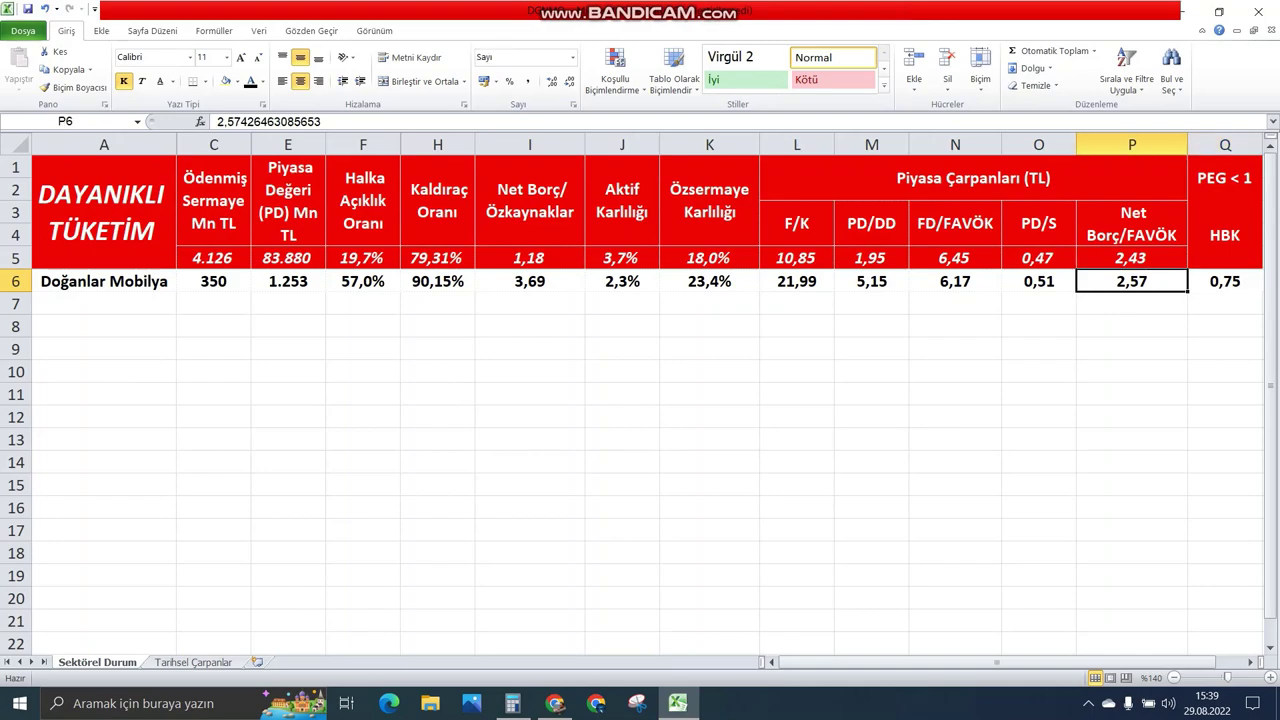
click(554, 703)
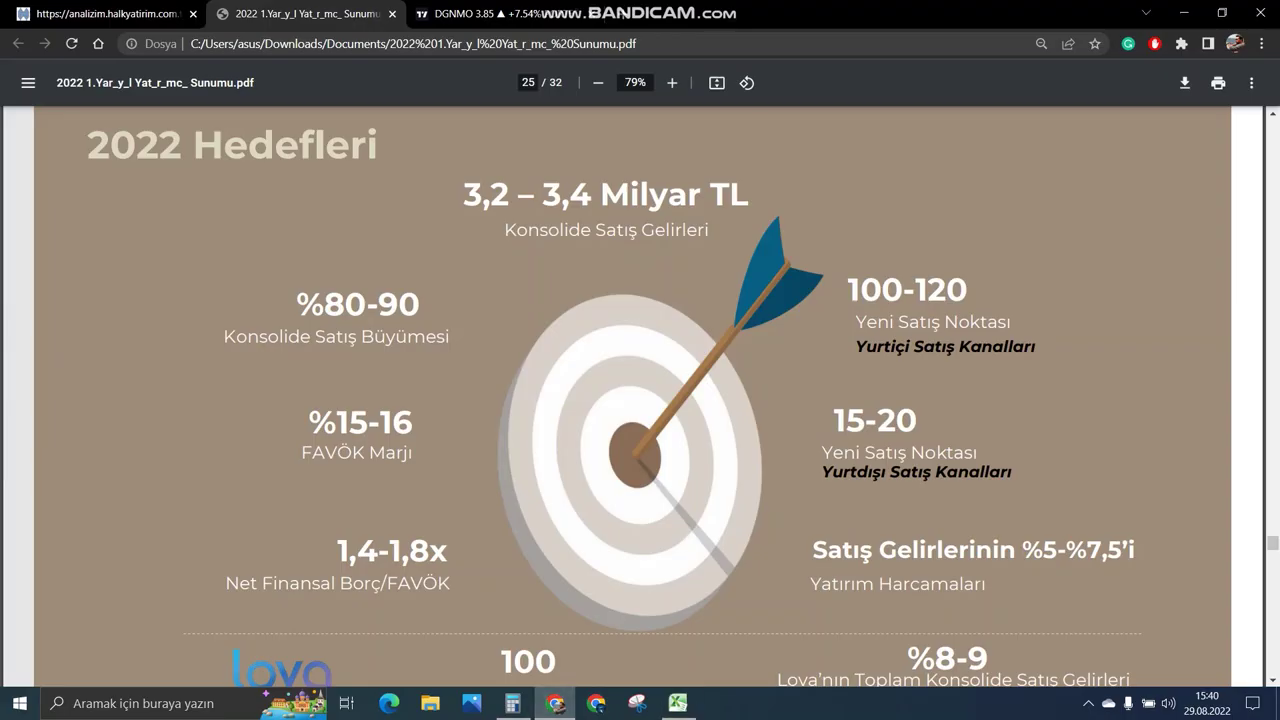
scroll(633, 396, down, 1)
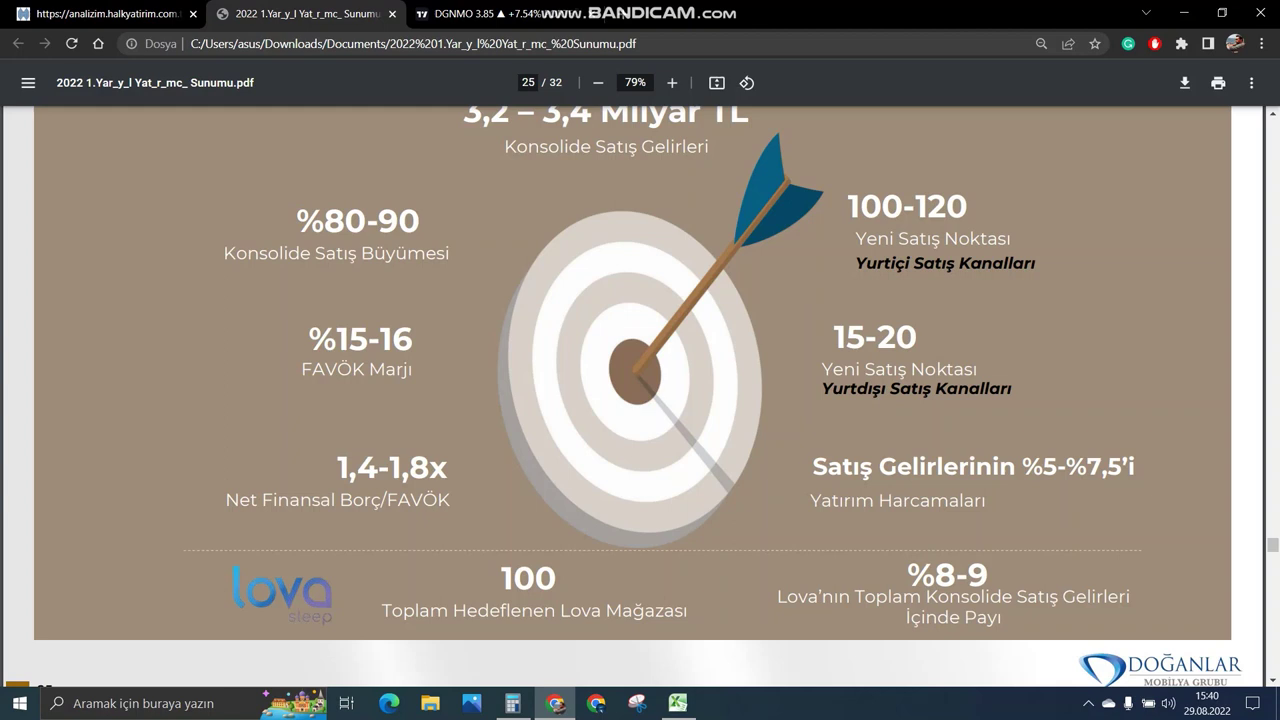
click(1088, 703)
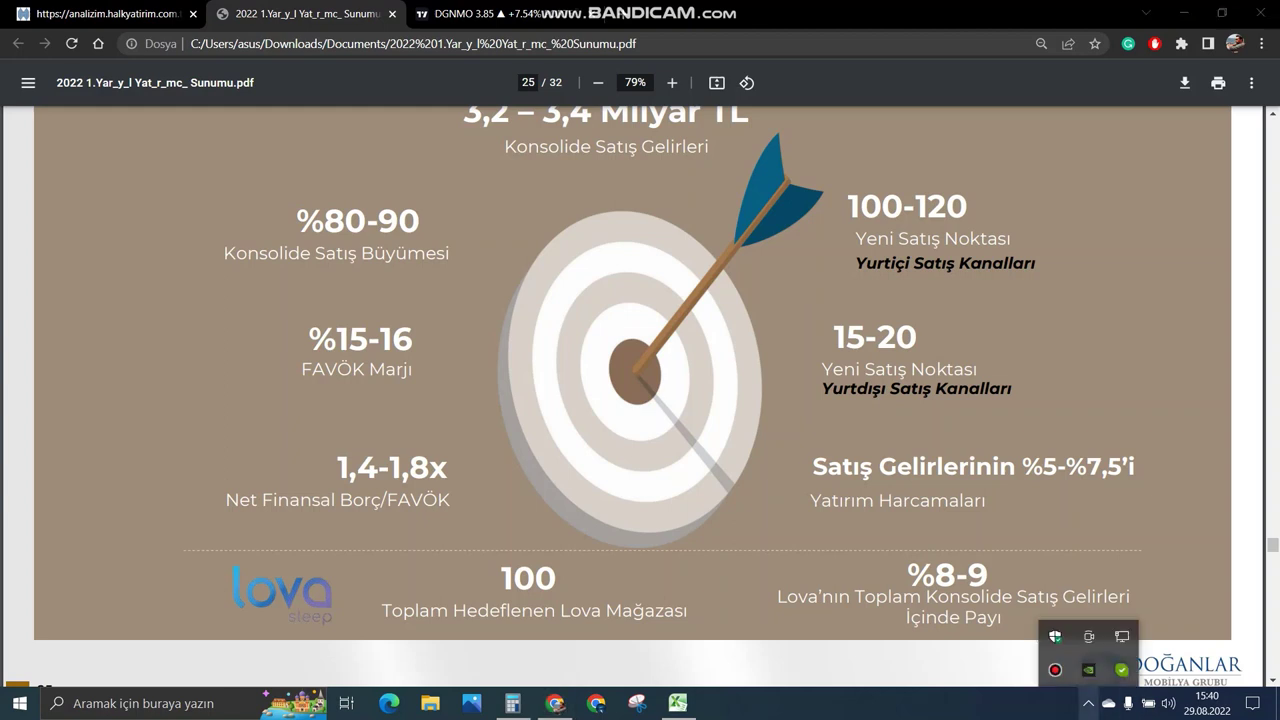
- Review the 2022 Hedefleri page from its heading and check the historical multiples on Excel's Tarihsel Çarpanlar sheet
click(1088, 703)
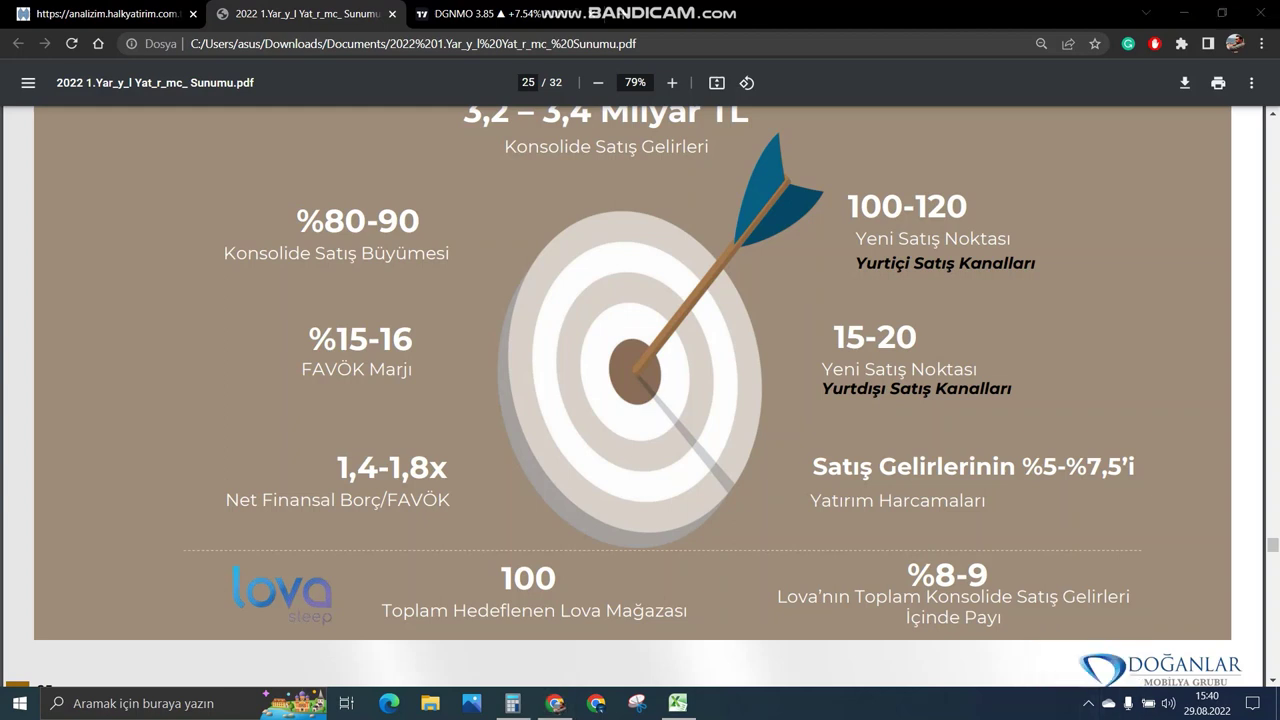
scroll(632, 390, up, 1)
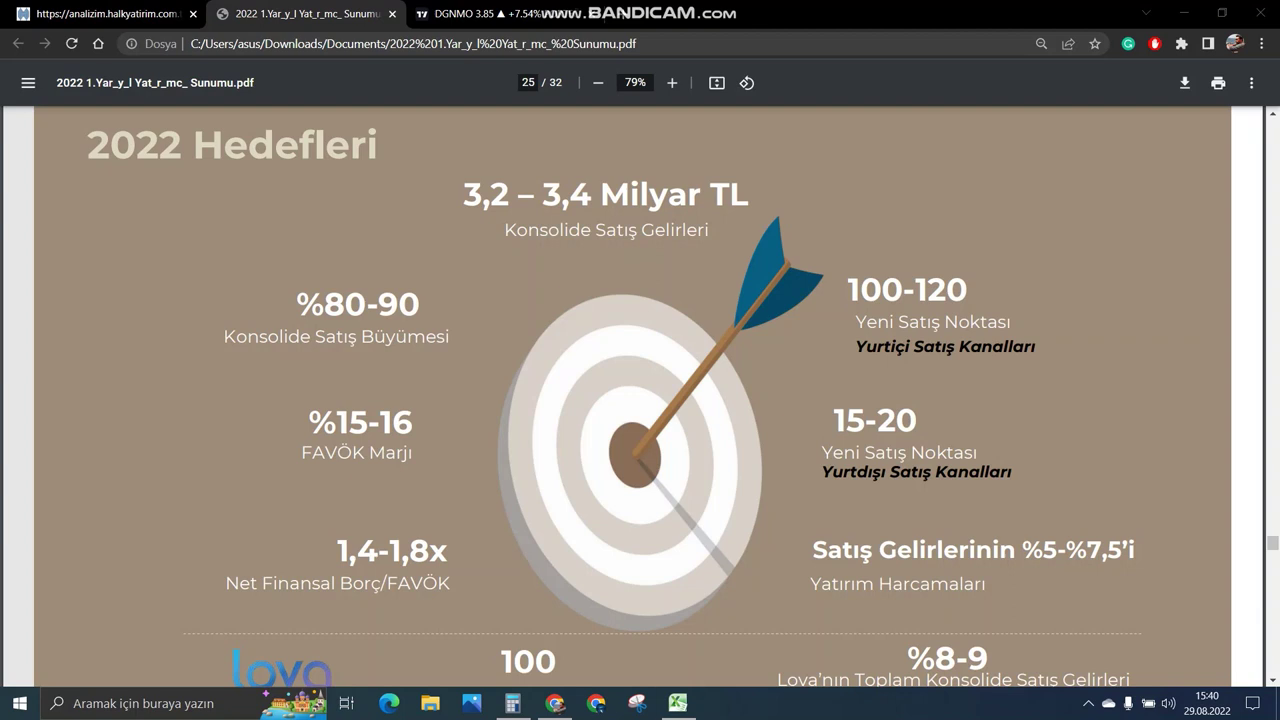
click(678, 703)
key(ctrl+Page_Down)
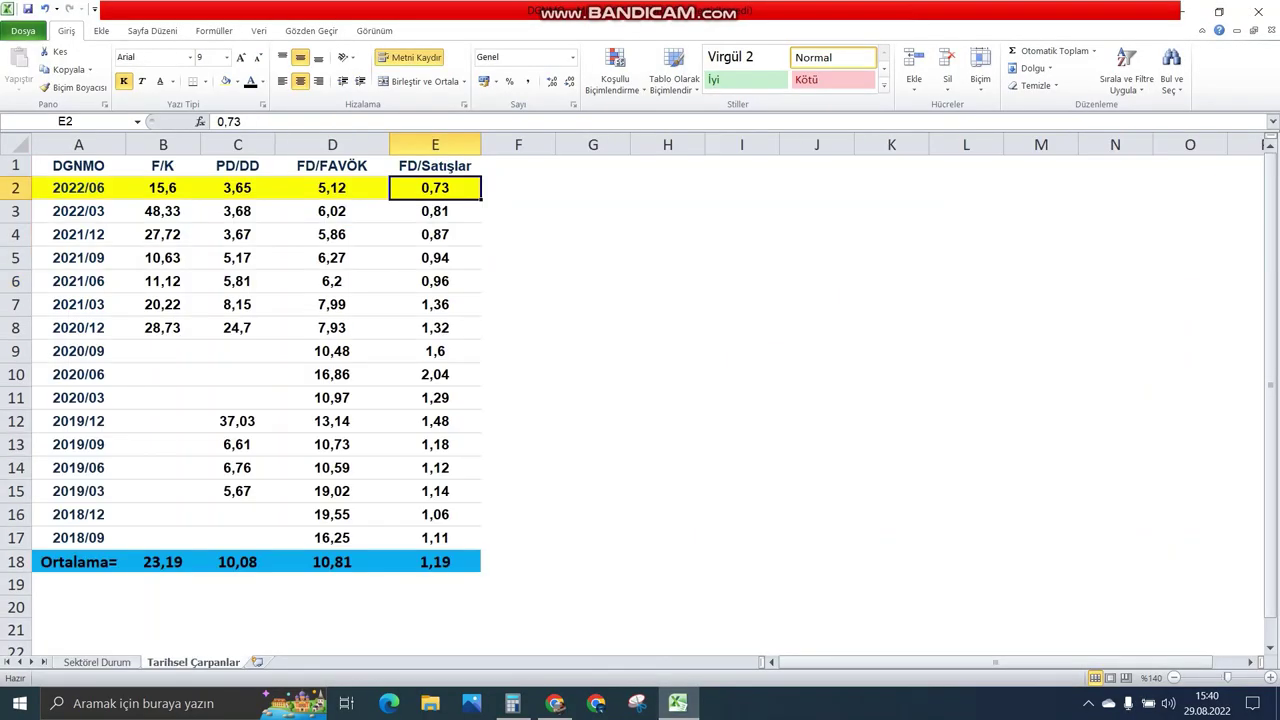
click(554, 703)
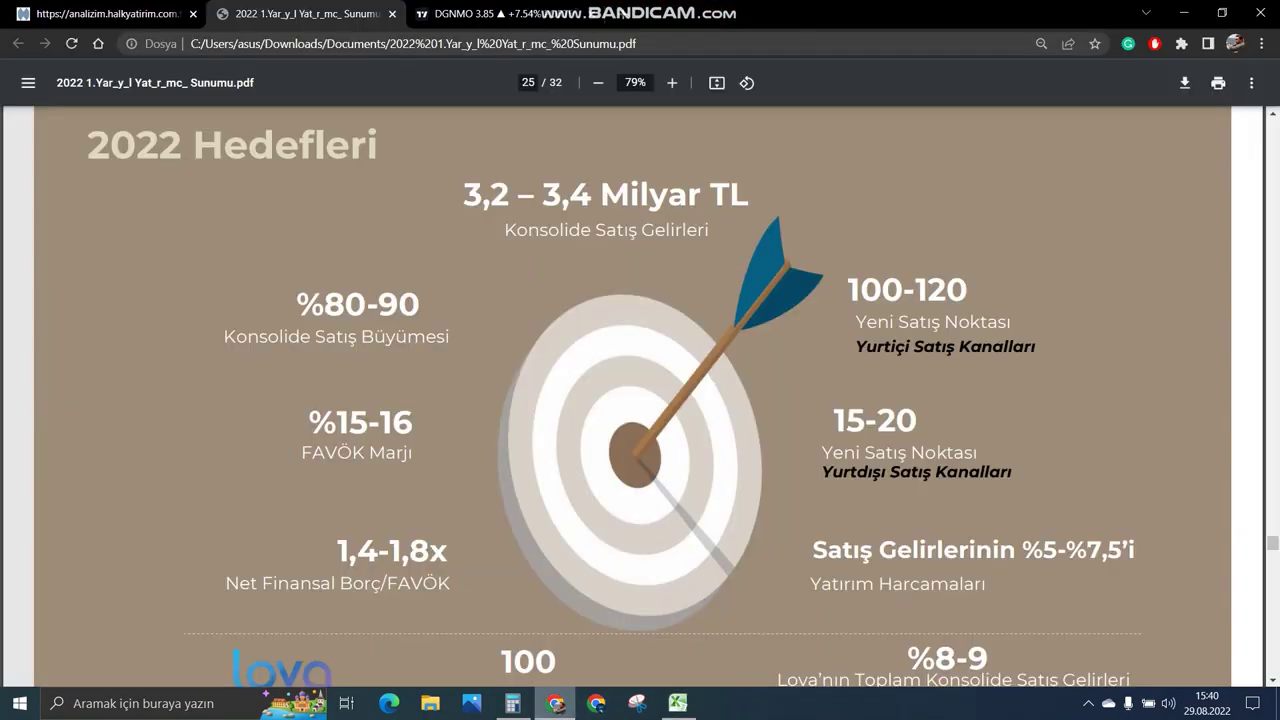
- Clear Calculator, place it clear of the FAVÖK targets, and compute the target FAVÖK as 3200 × 0,15 from the 2022 sales and margin targets
click(512, 703)
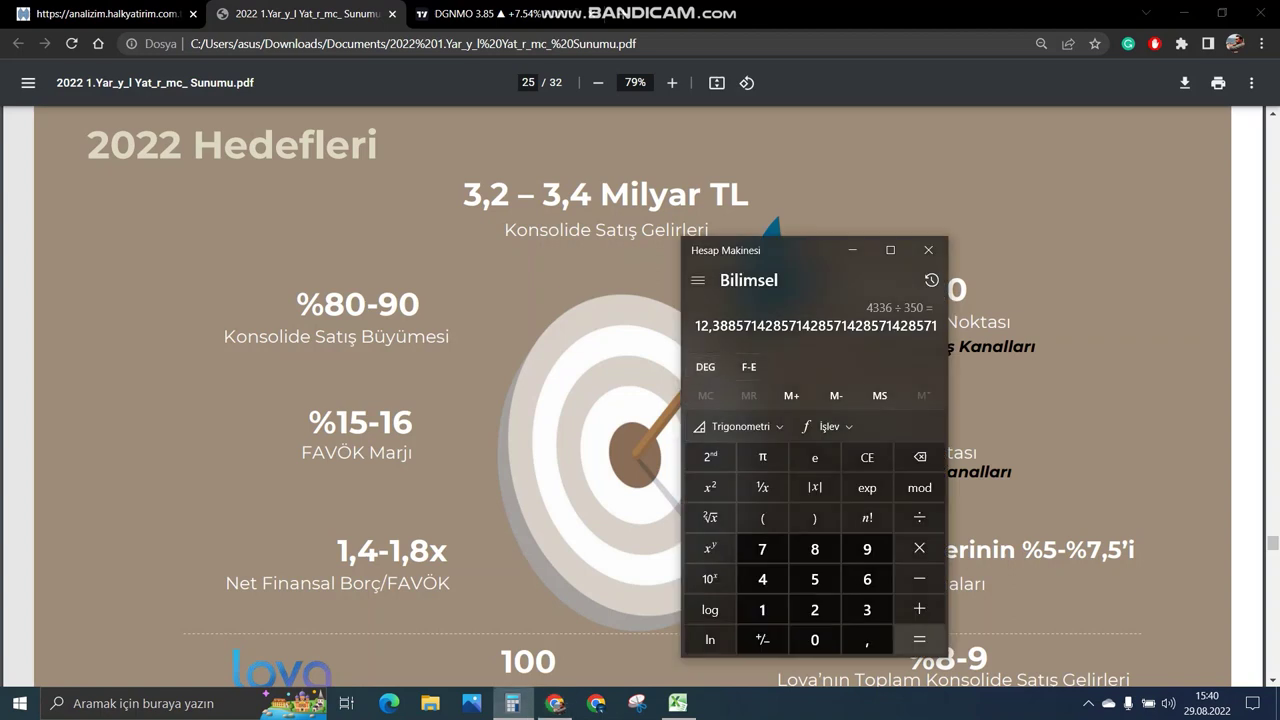
click(867, 457)
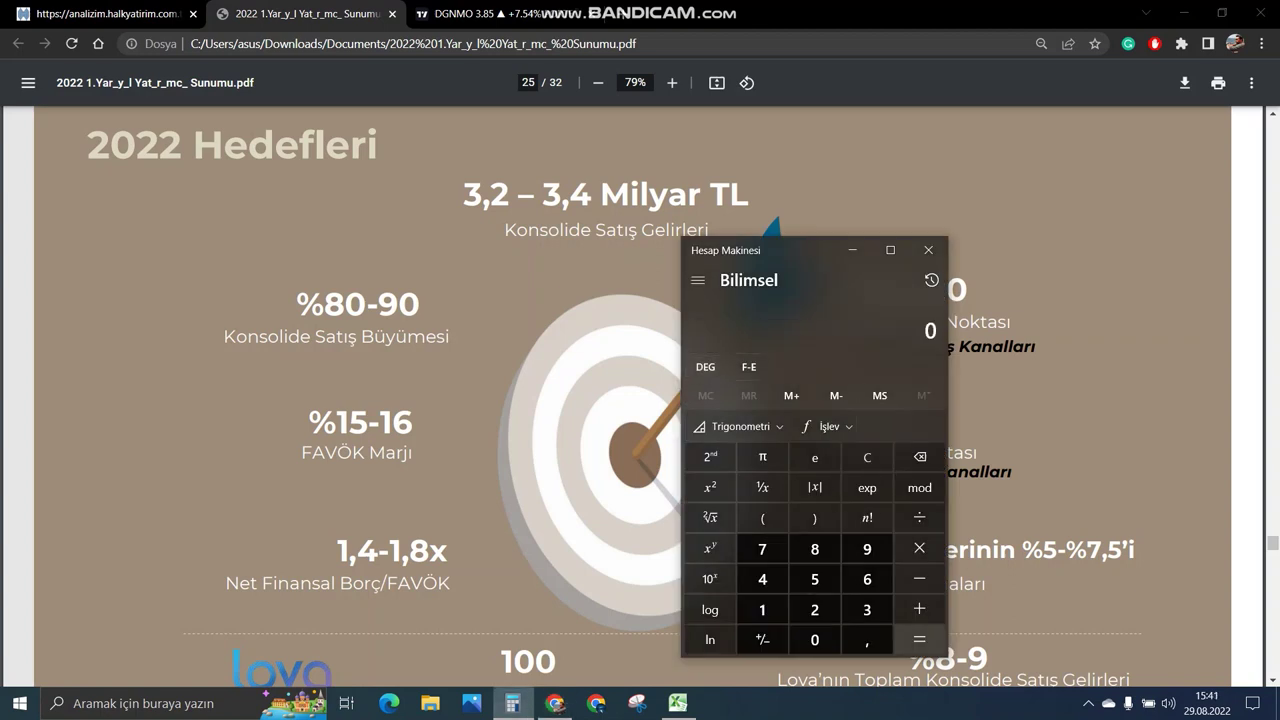
drag(760, 250, 886, 217)
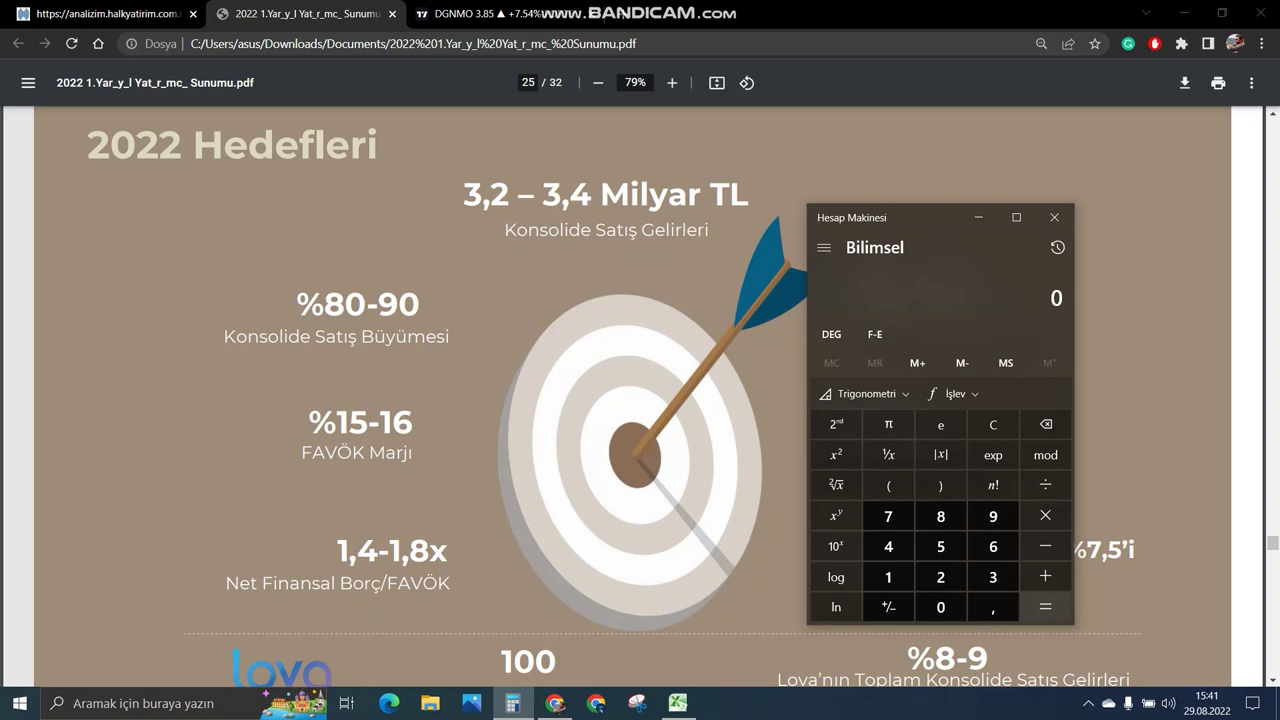
click(345, 422)
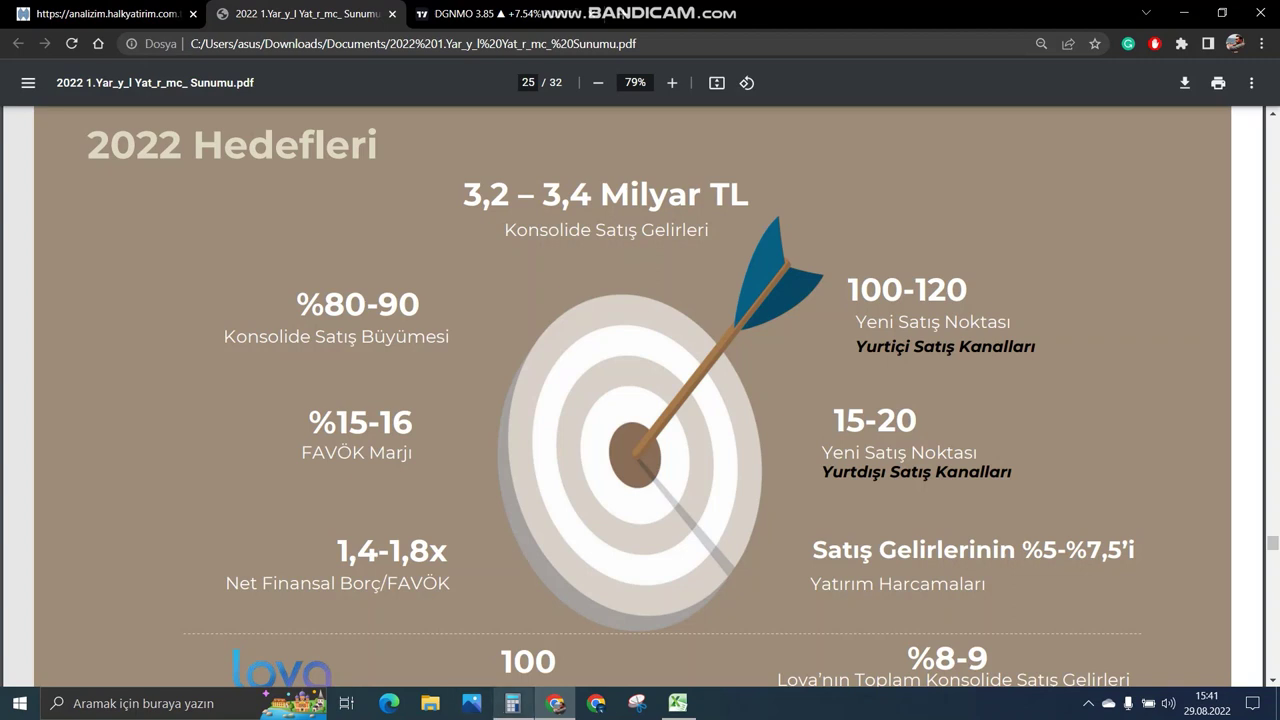
click(512, 703)
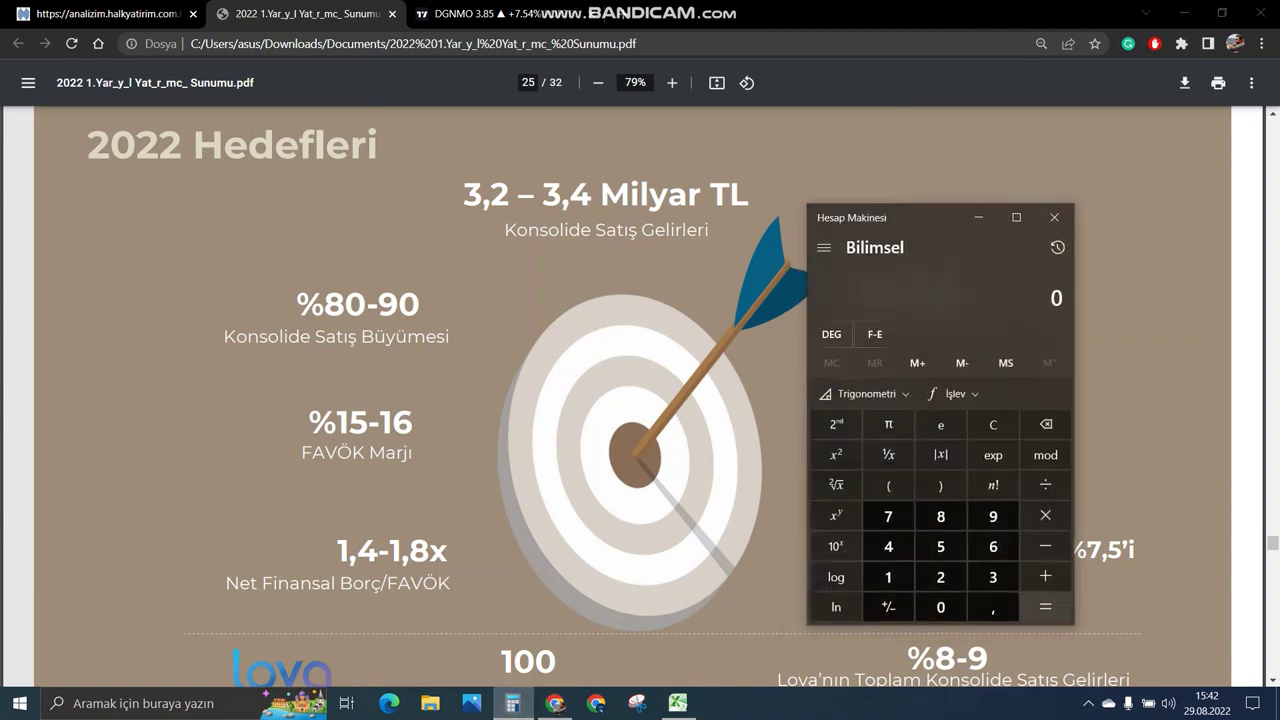
text(3200)
text(*0,15)
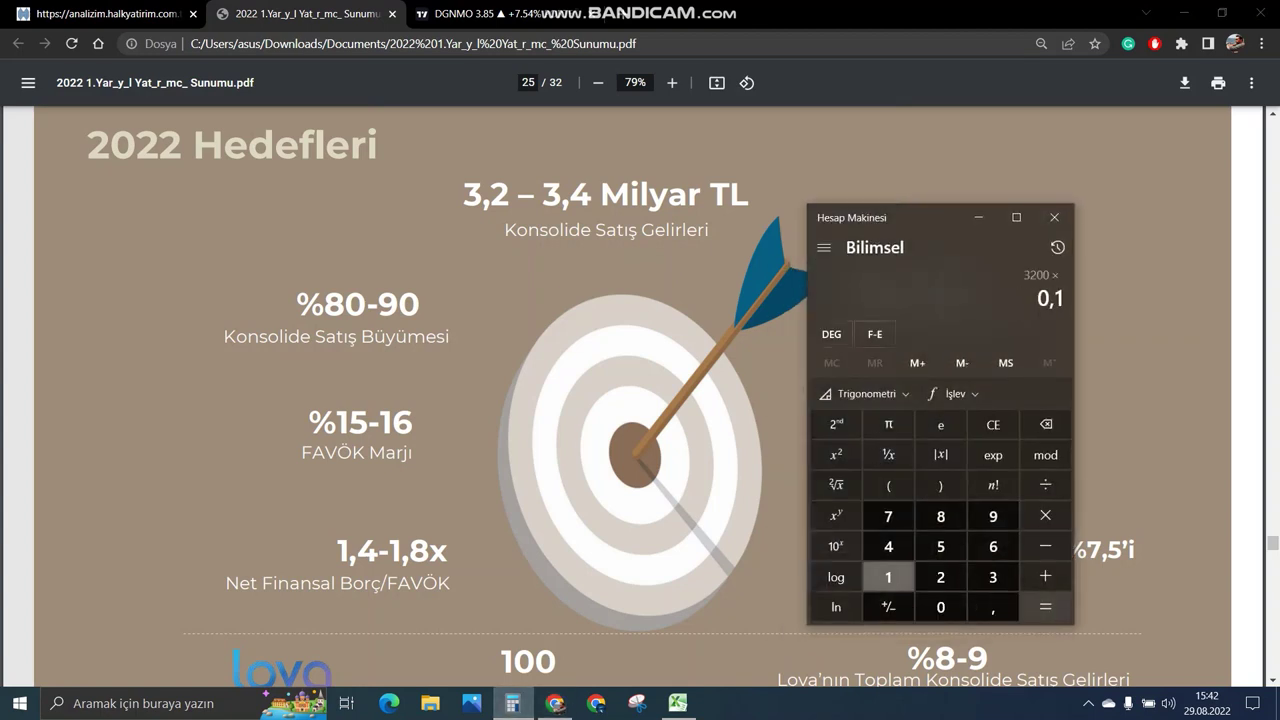
key(Return)
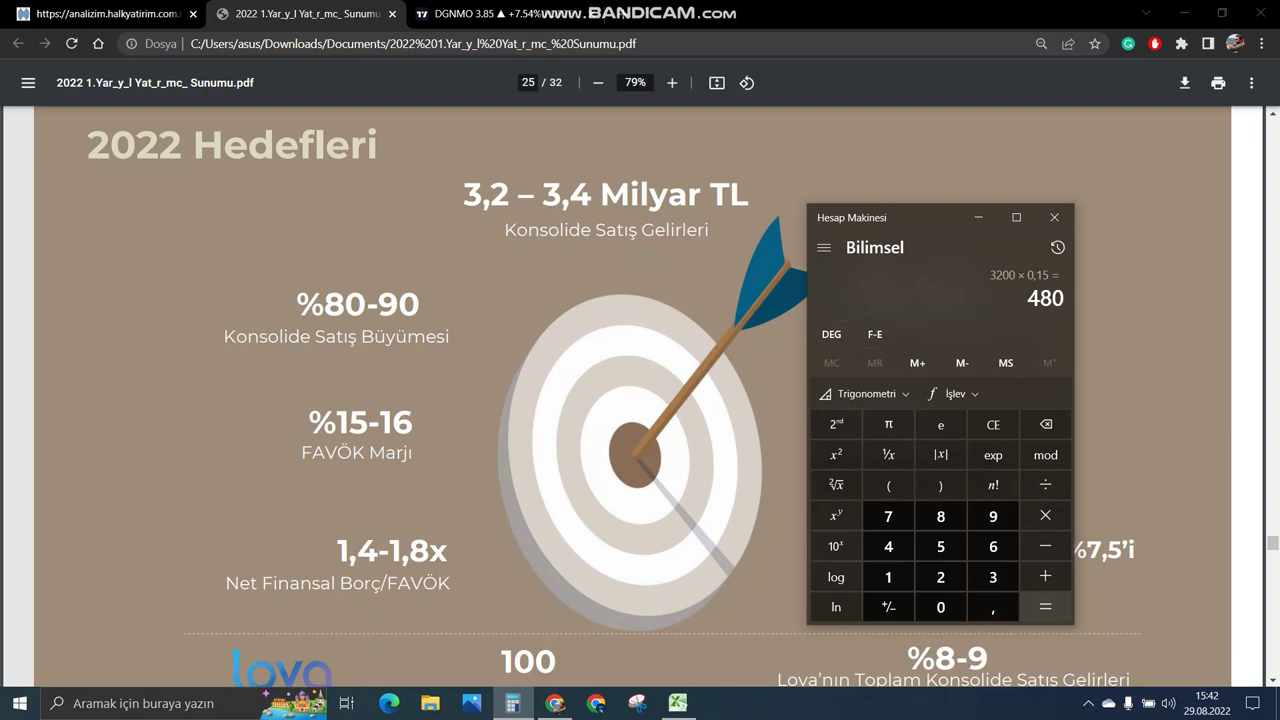
key(alt+Tab)
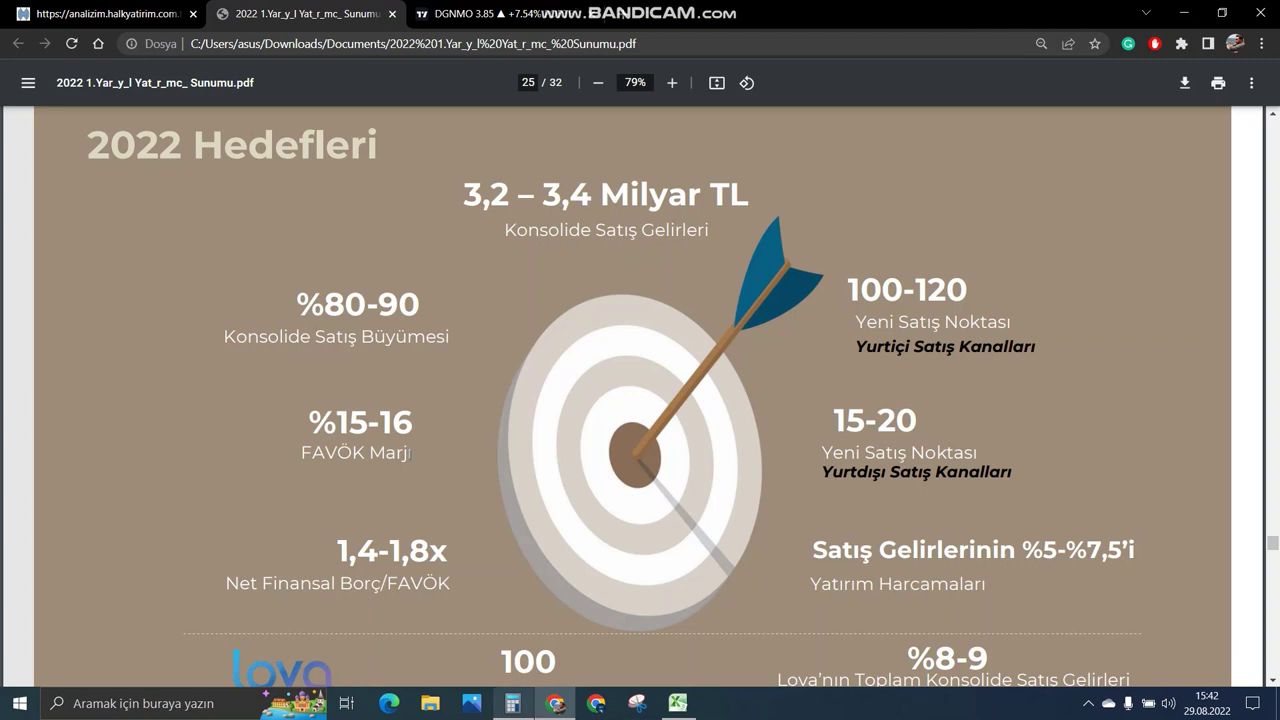
key(alt+Tab)
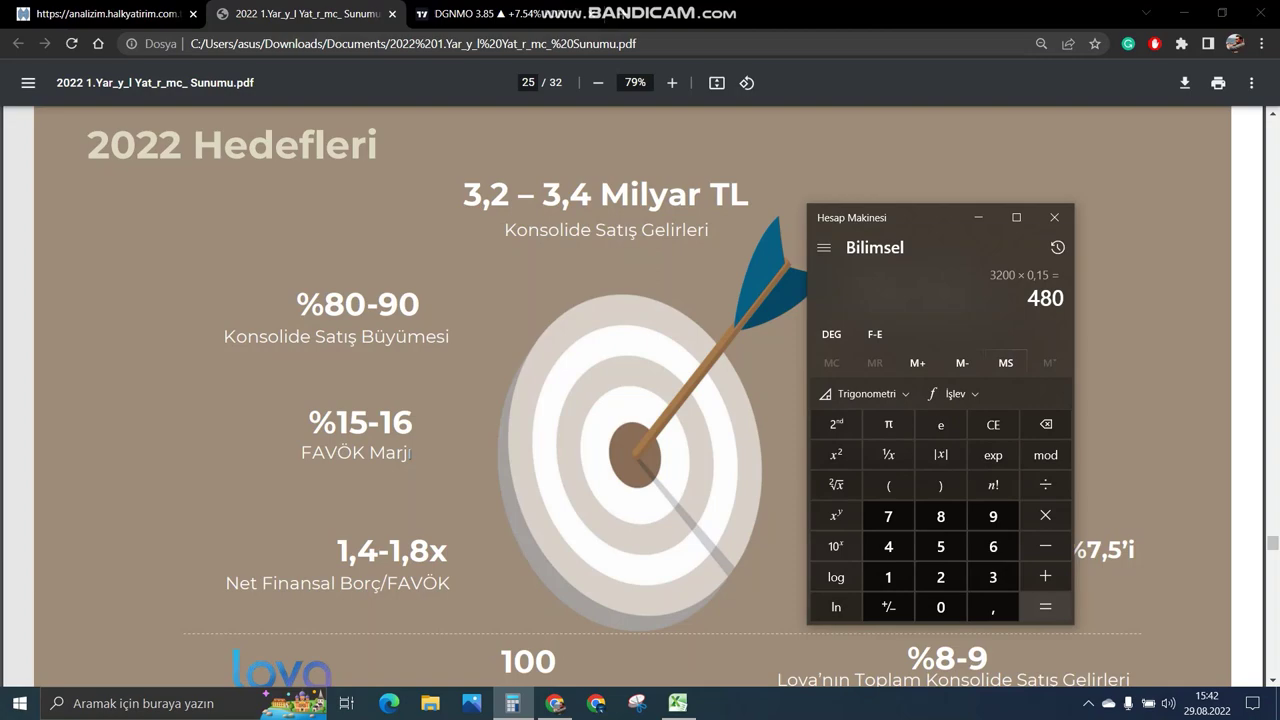
- Multiply the calculated FAVÖK by 10,81, the average FD/FAVÖK in Excel's Tarihsel Çarpanlar sheet, to estimate firm value
click(678, 703)
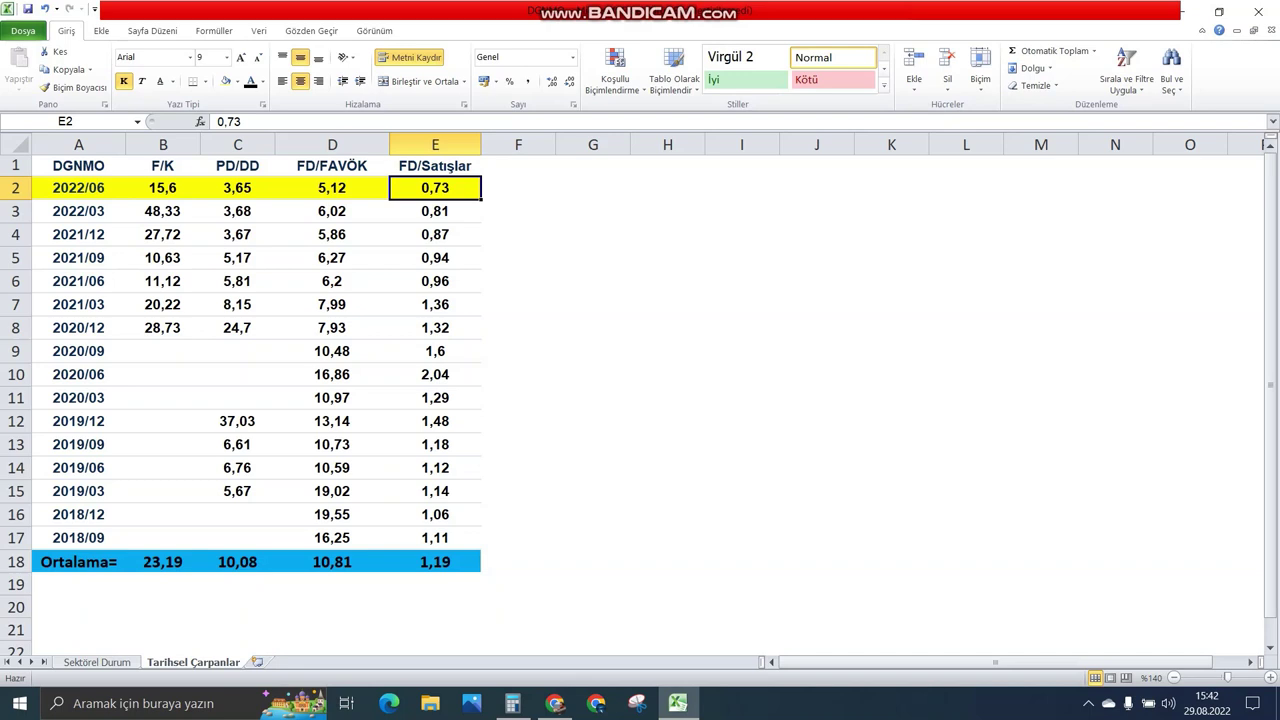
click(332, 562)
click(512, 703)
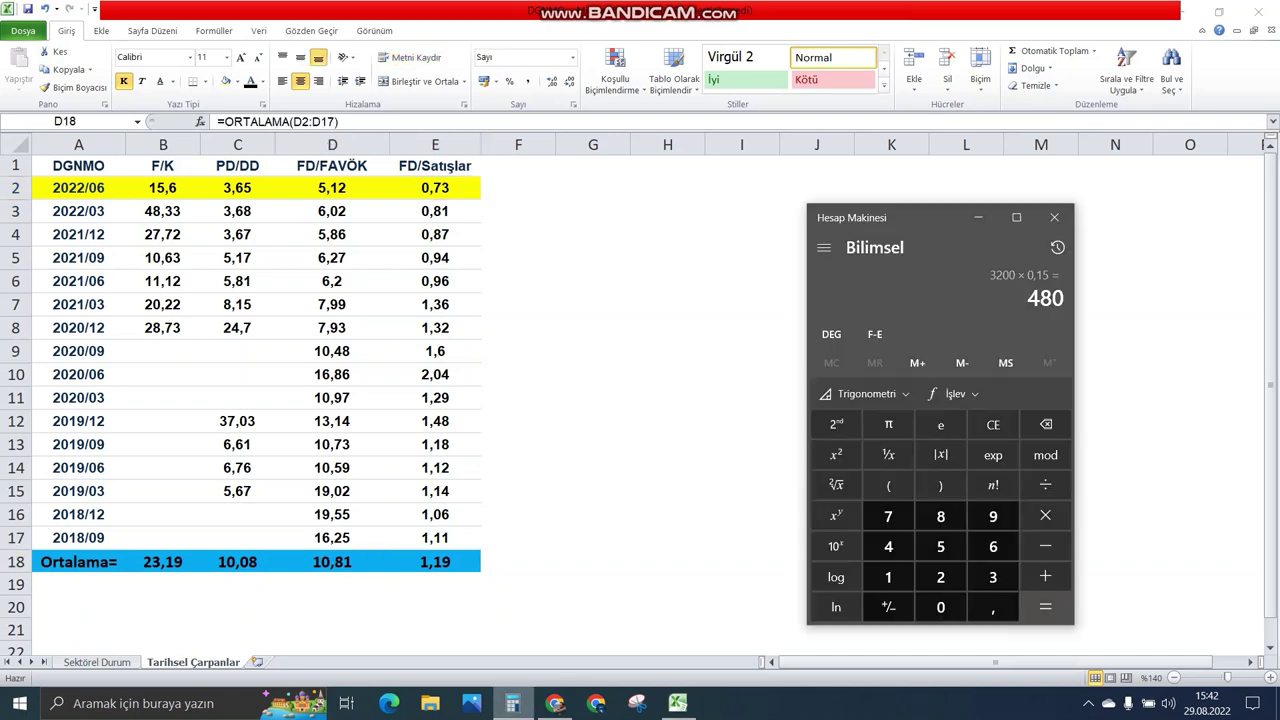
click(1045, 515)
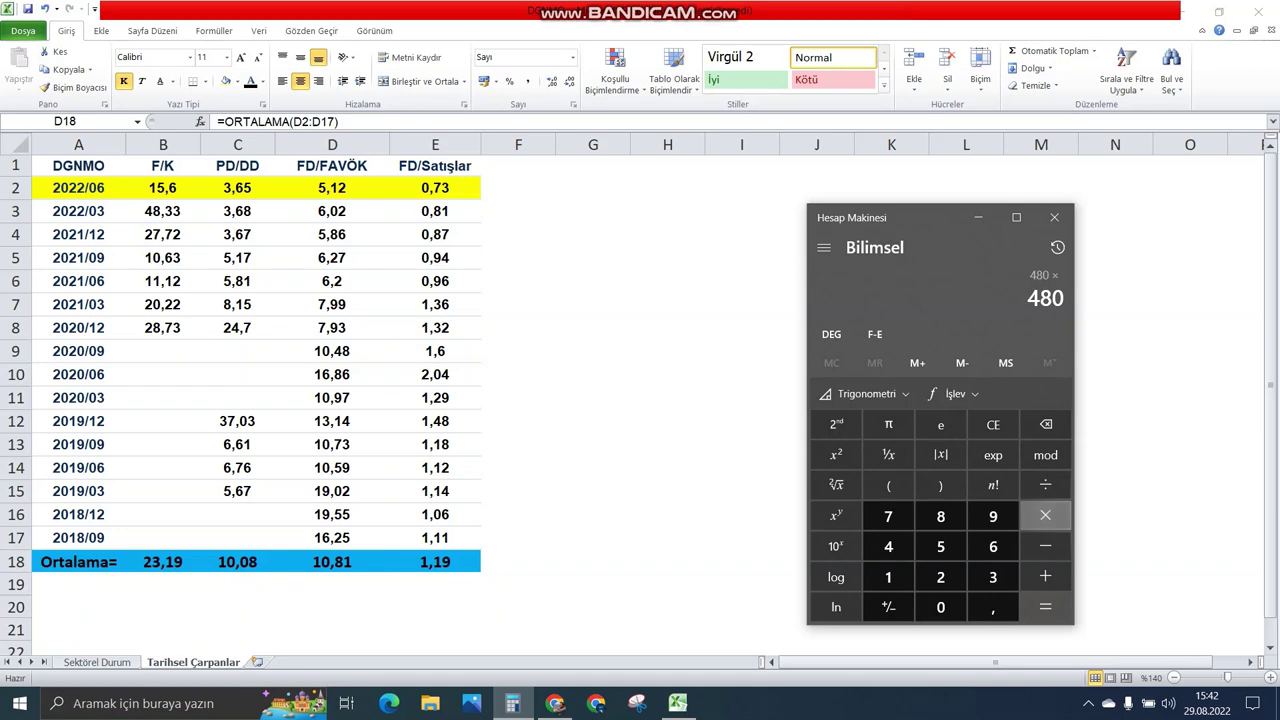
text(10,81)
key(Return)
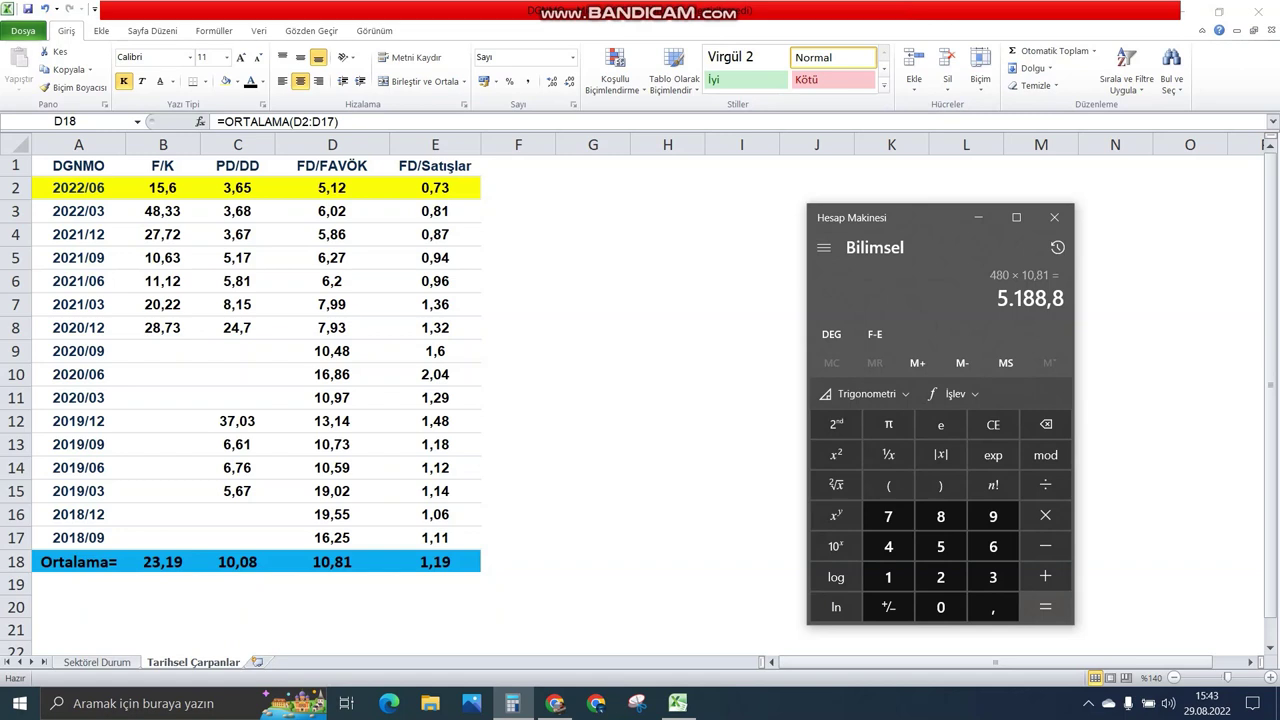
- Clear Calculator and compute the targeted net debt as 1,8 × 480, using the upper Net Finansal Borç/FAVÖK target in the presentation
click(993, 424)
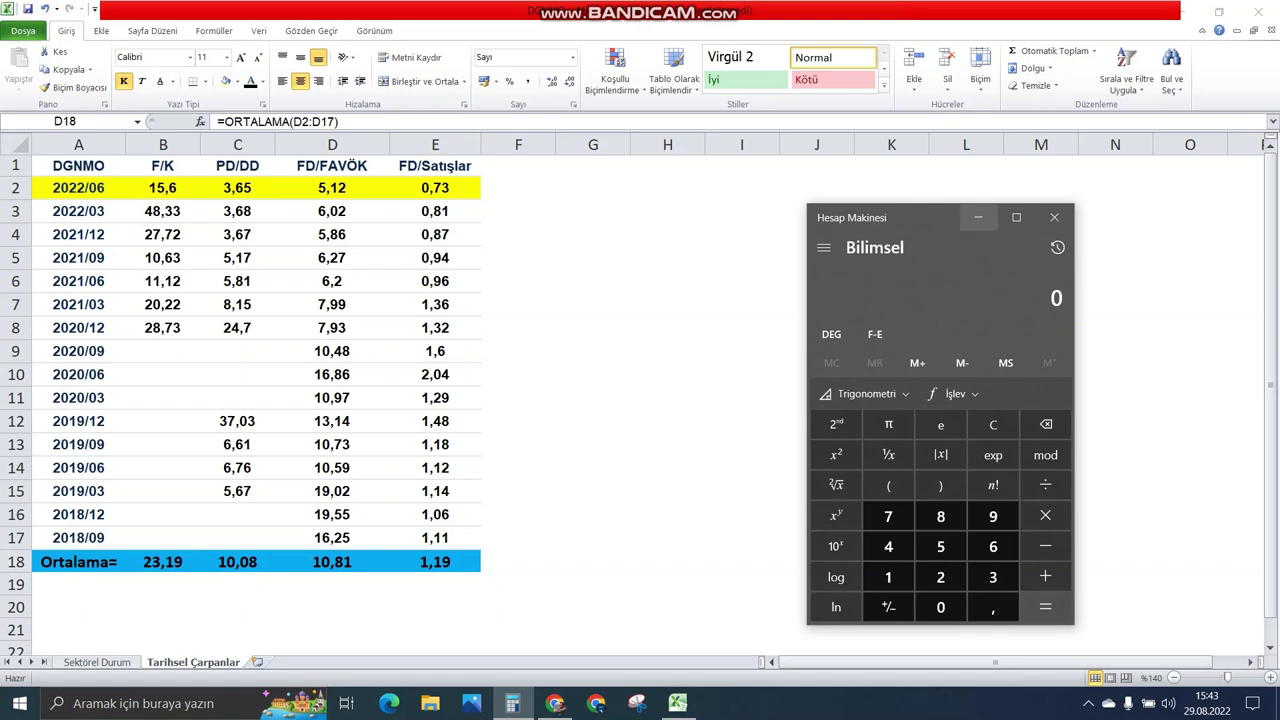
click(978, 217)
click(555, 703)
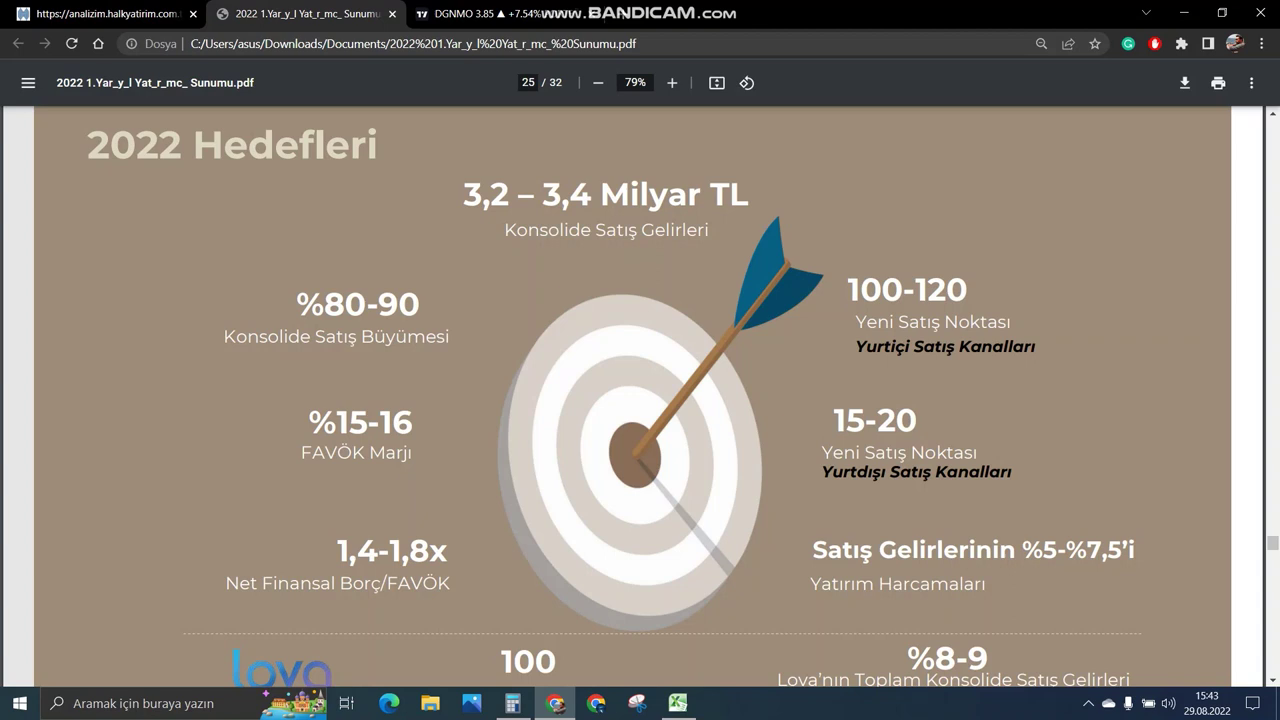
mouse_move(448, 551)
mouse_down()
mouse_move(378, 551)
mouse_move(430, 551)
mouse_up()
click(512, 703)
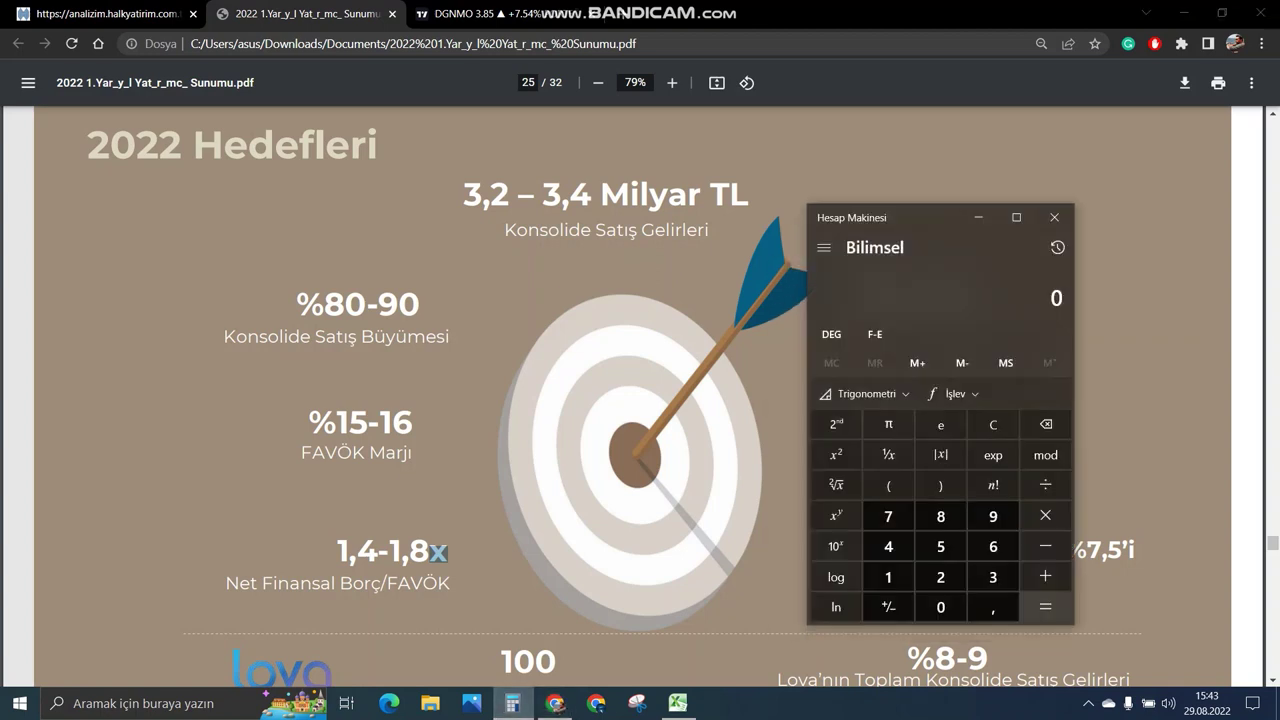
key(1)
key(comma)
key(8)
key(asterisk)
key(4)
key(8)
key(0)
key(Return)
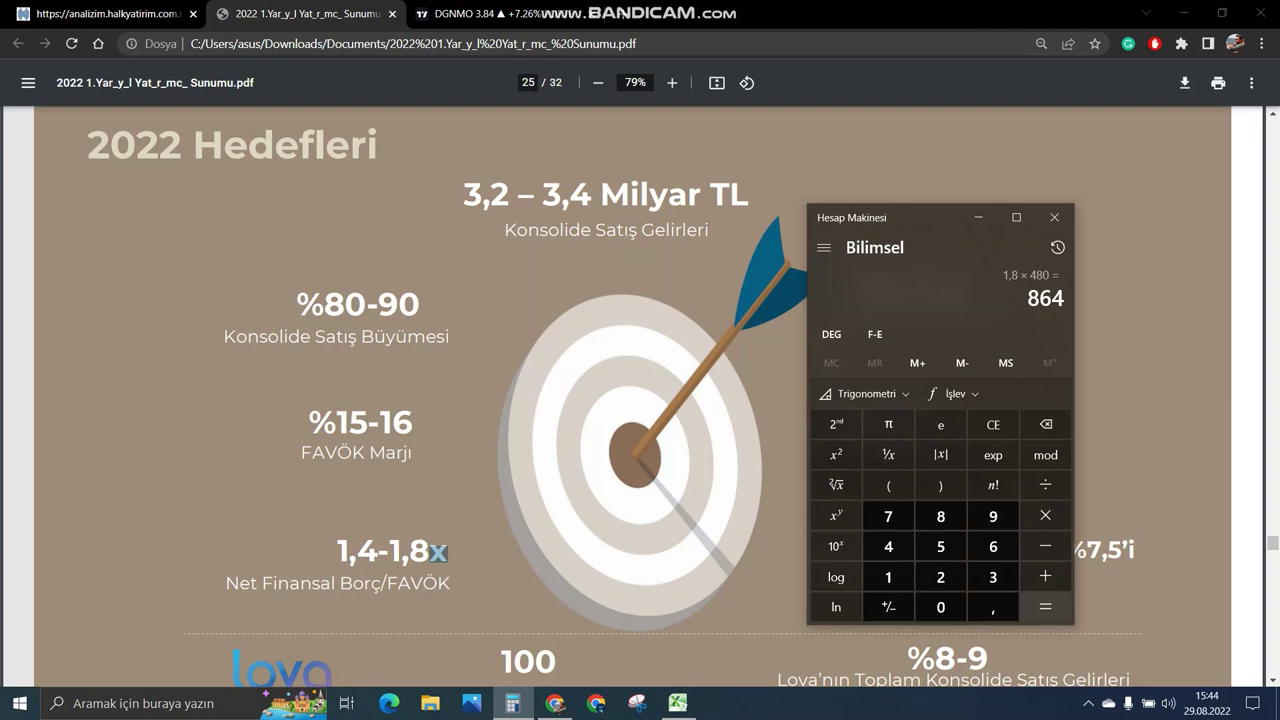
- Subtract the net debt of 864 from the firm value of 5188 in Calculator to get the target market value
text(5188)
key(minus)
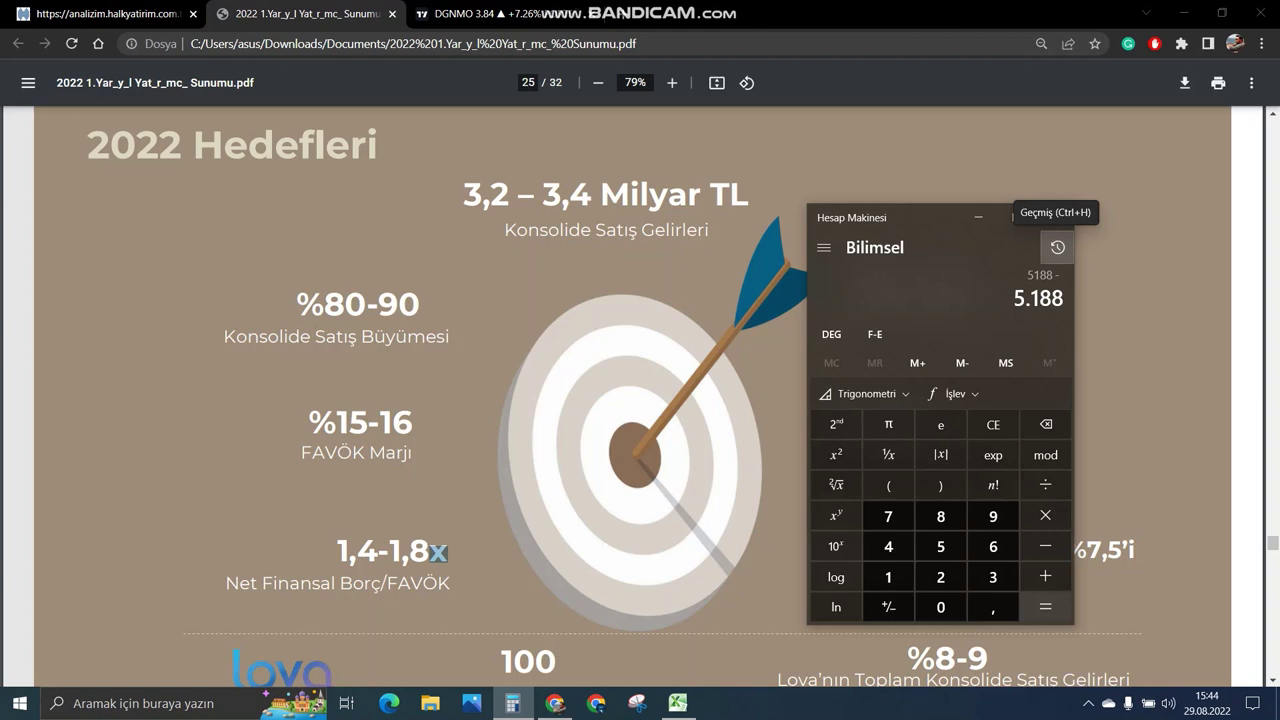
text(864)
key(Return)
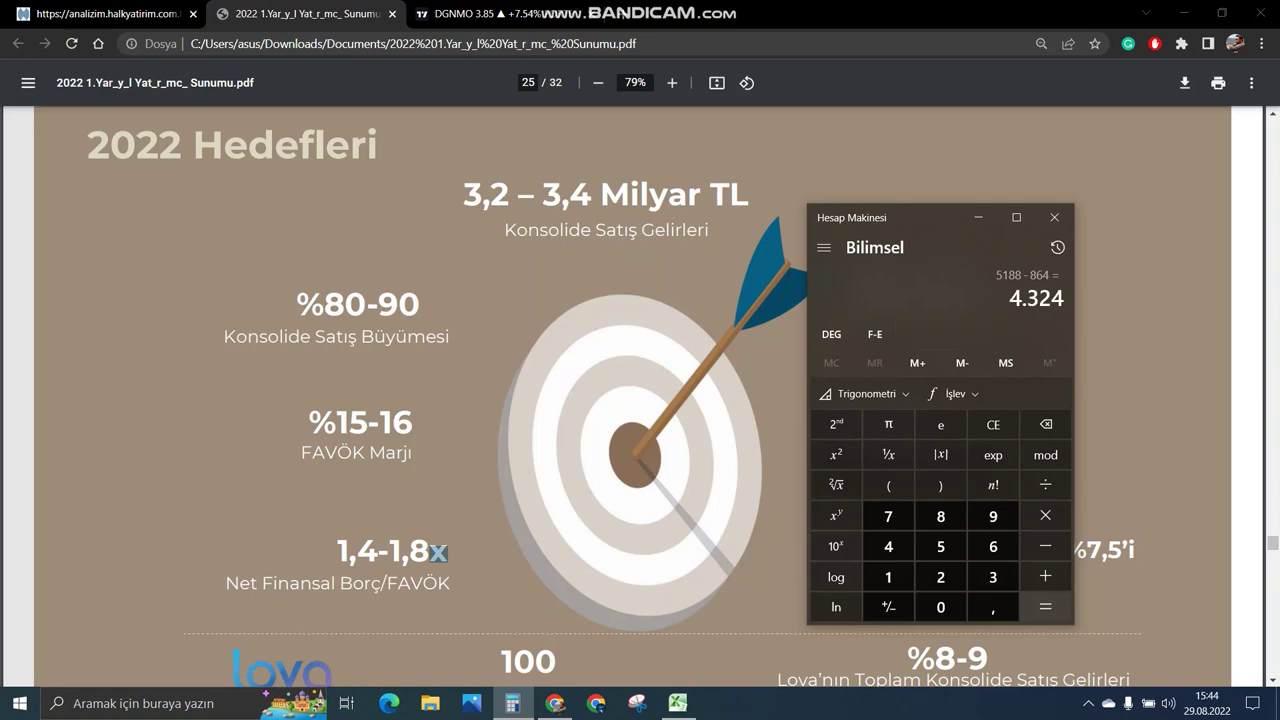
- Check Ödenmiş Sermaye on DGNMO's Halk Yatırım page and divide the calculated market value by 350 for a target share price
click(105, 14)
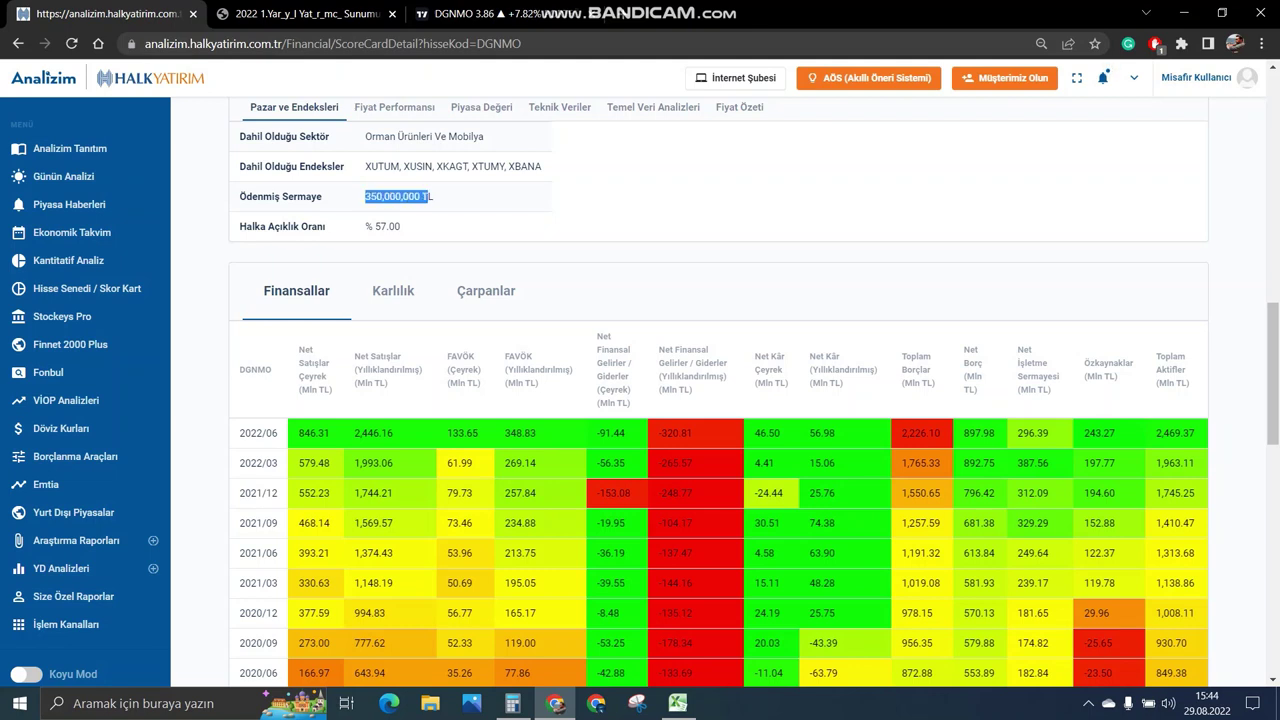
click(512, 703)
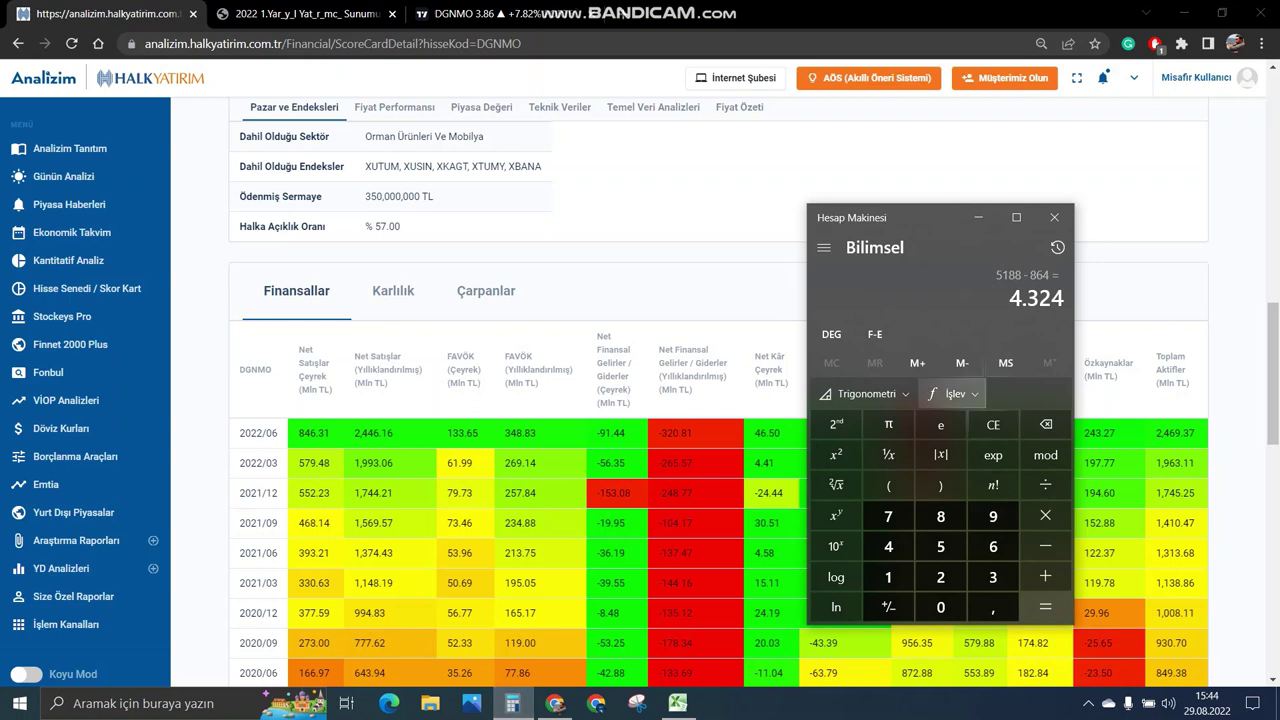
key(slash)
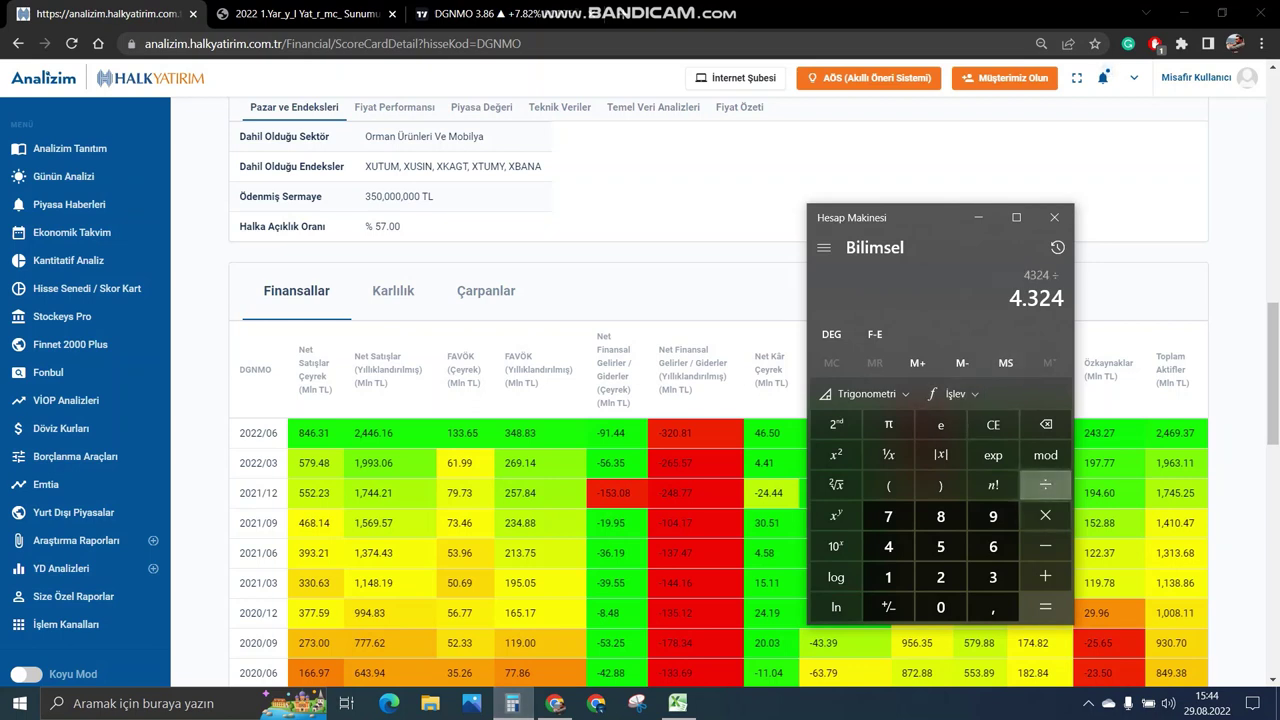
text(350)
key(Return)
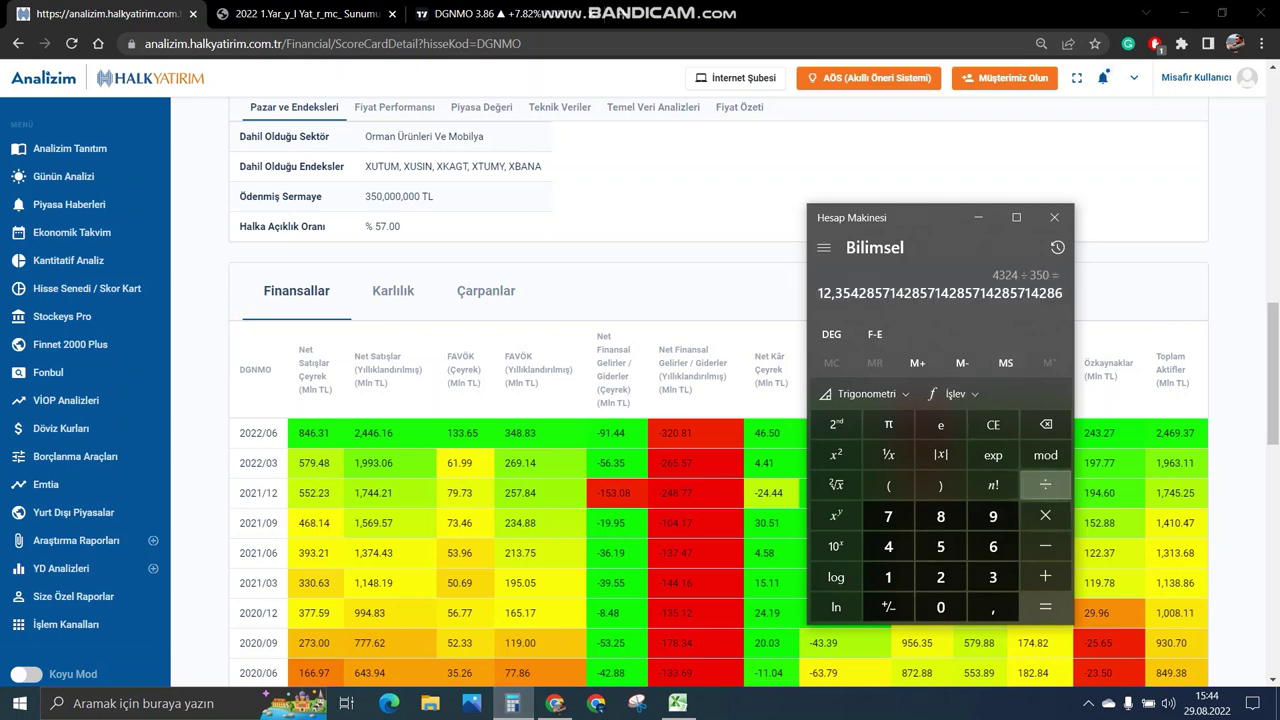